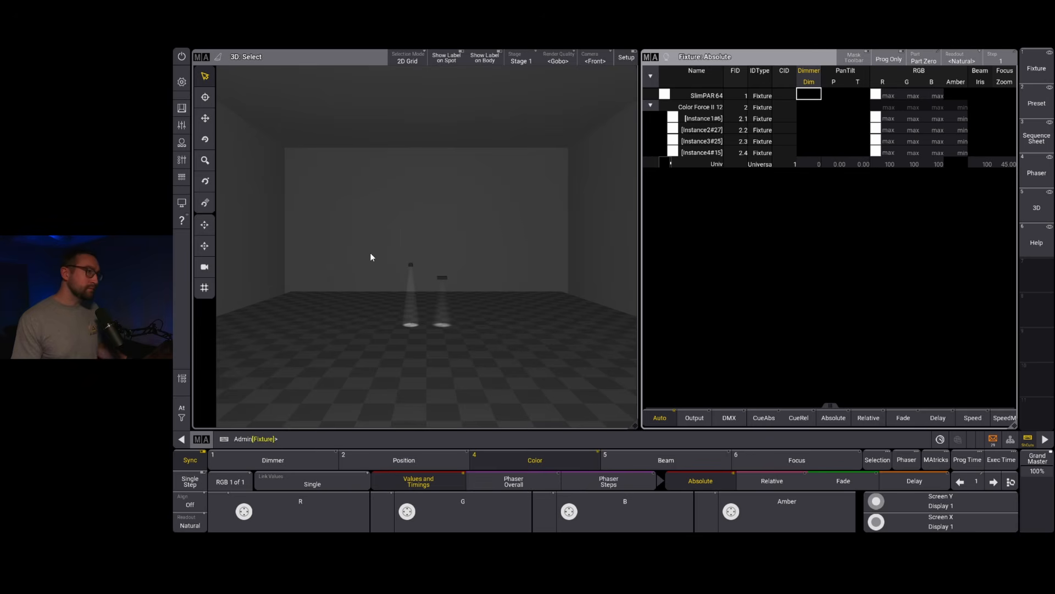
Step: Select the SlimPAR 64 and the Color Force II 12 one at a time in the 3D view, clearing the selection after each
drag(377, 256, 422, 287)
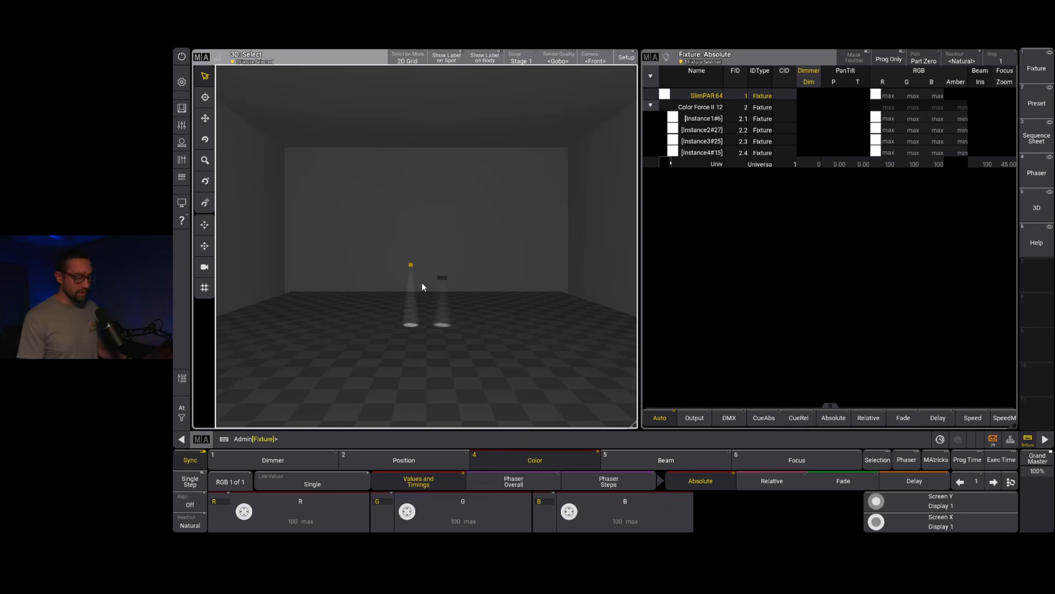
key(c)
drag(424, 269, 462, 290)
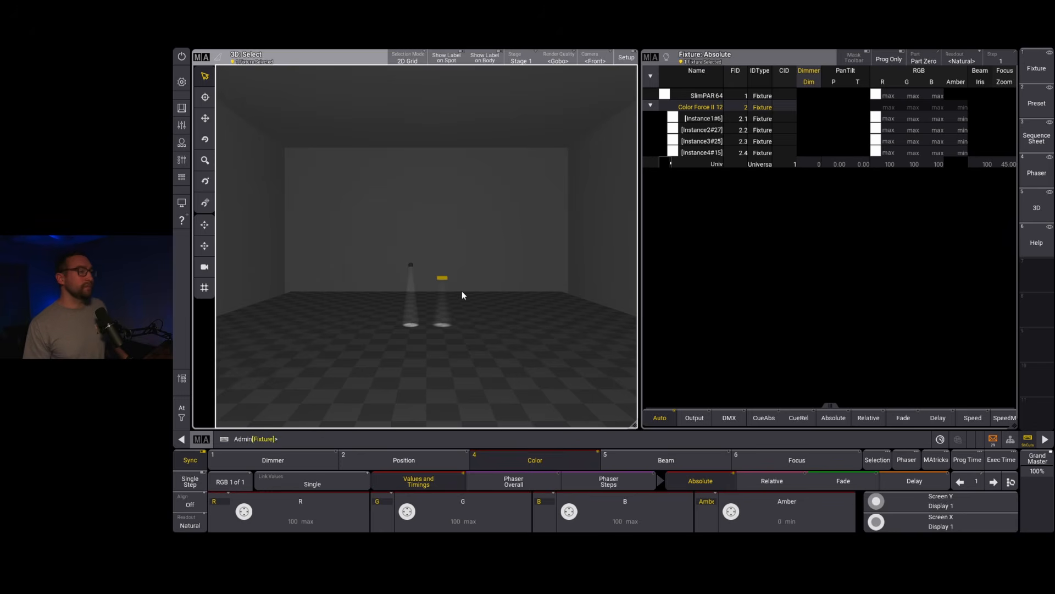
key(c)
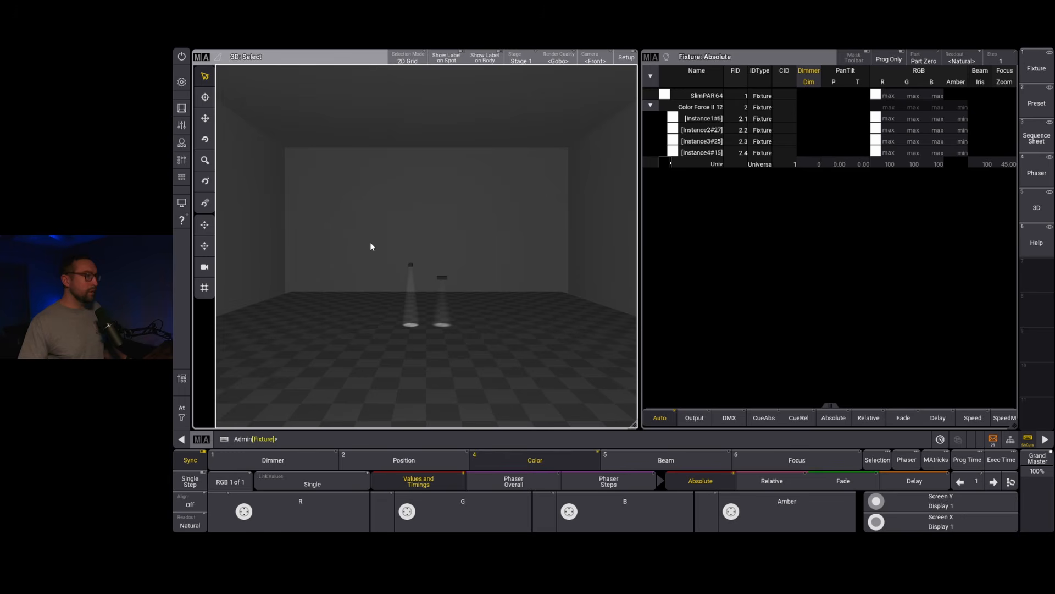
Step: Open the SlimPAR 64 fixture type for editing from the show's patch
click(182, 82)
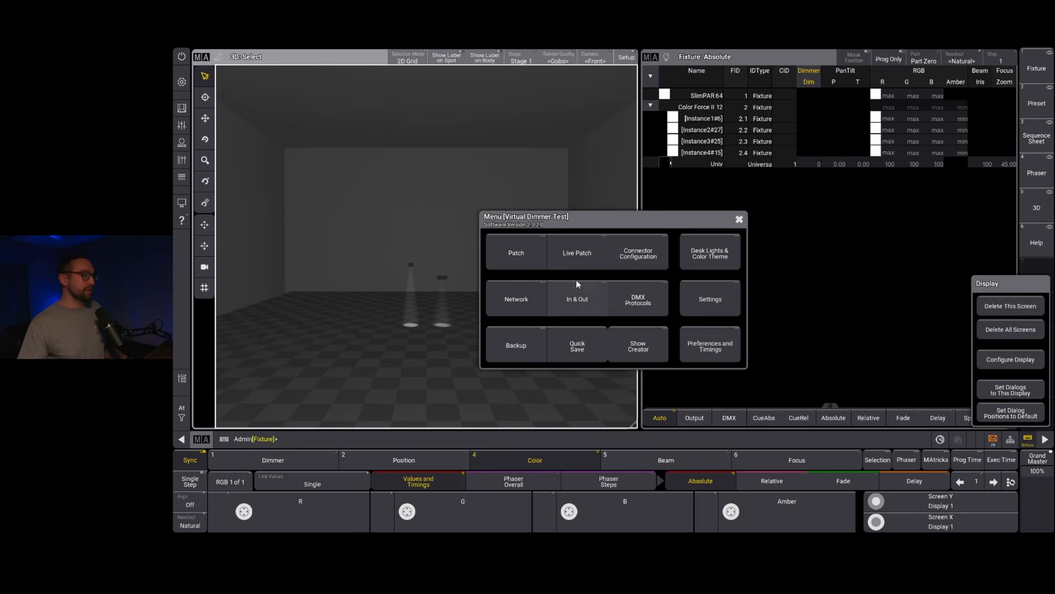
click(518, 252)
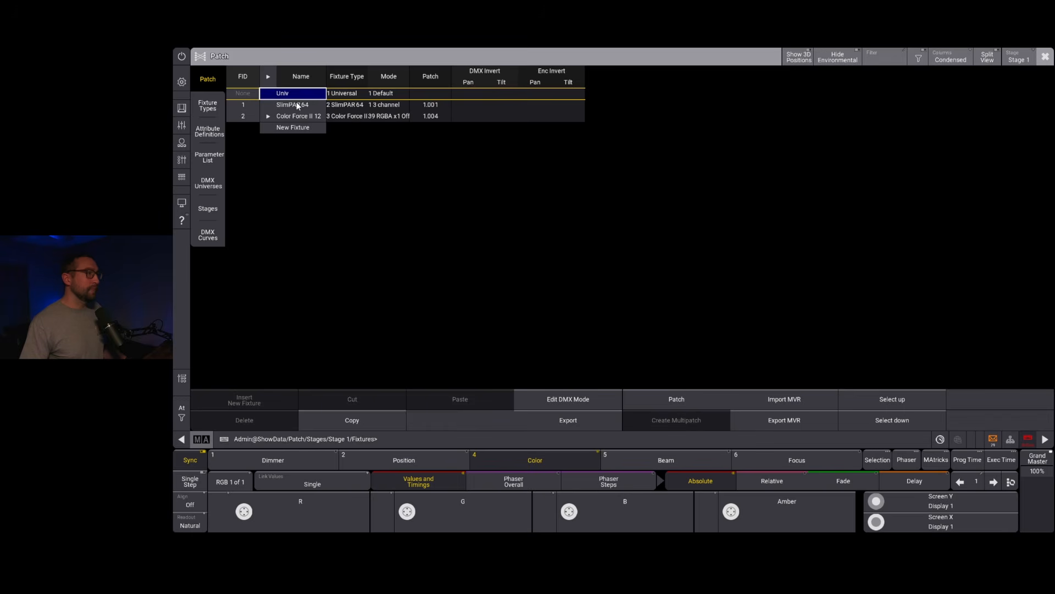
click(297, 103)
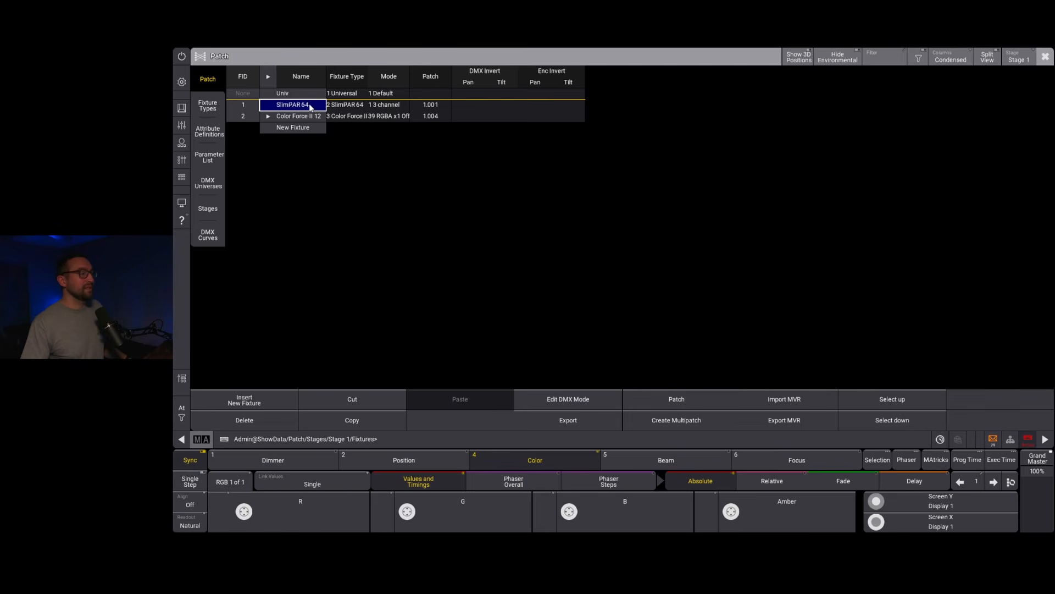
click(204, 104)
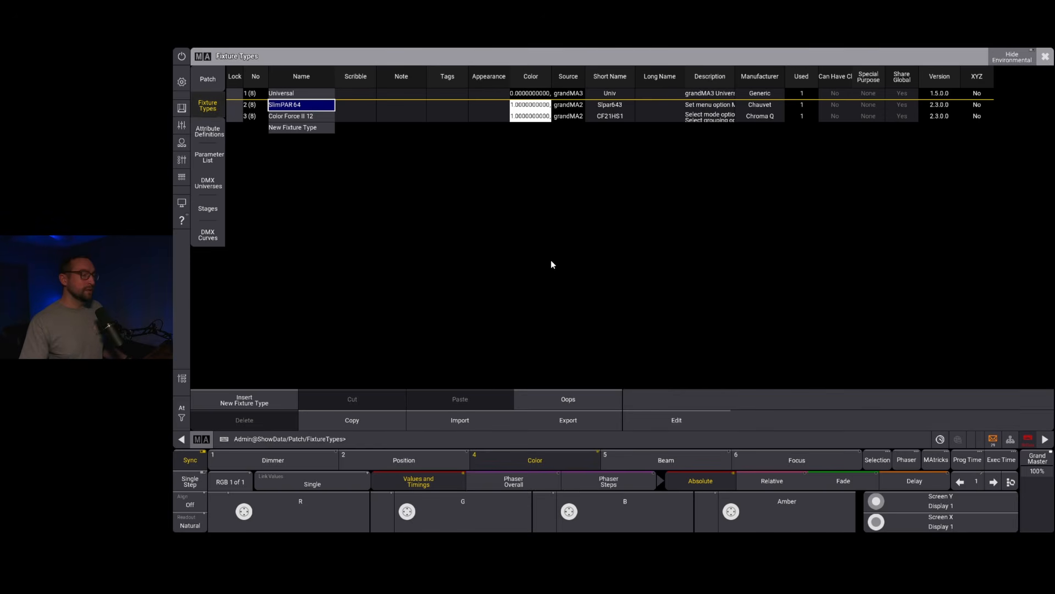
click(679, 420)
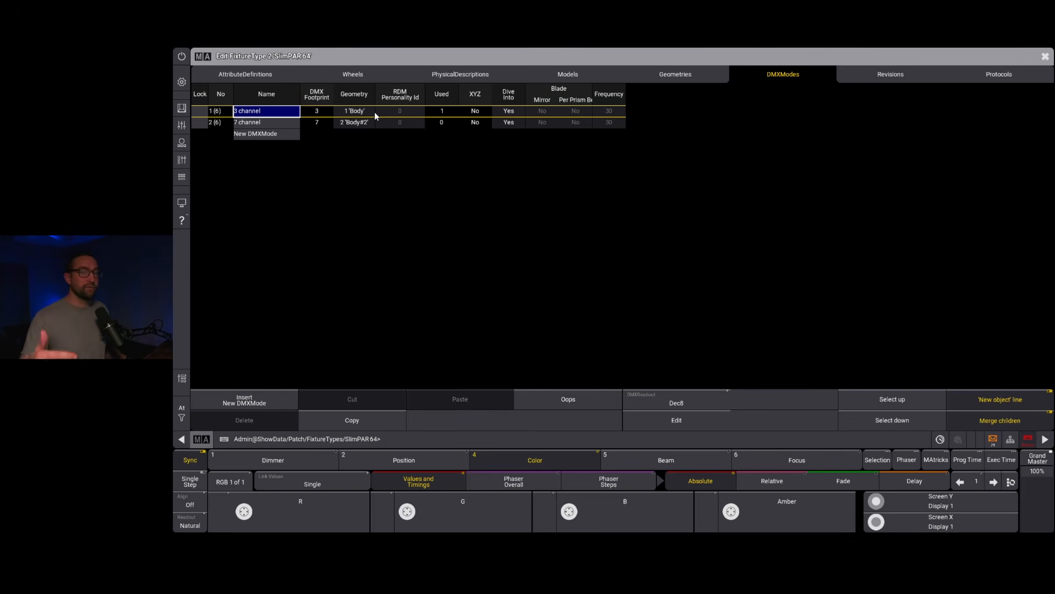
Step: Open the 3 channel DMX mode of the SlimPAR 64 for editing
click(442, 111)
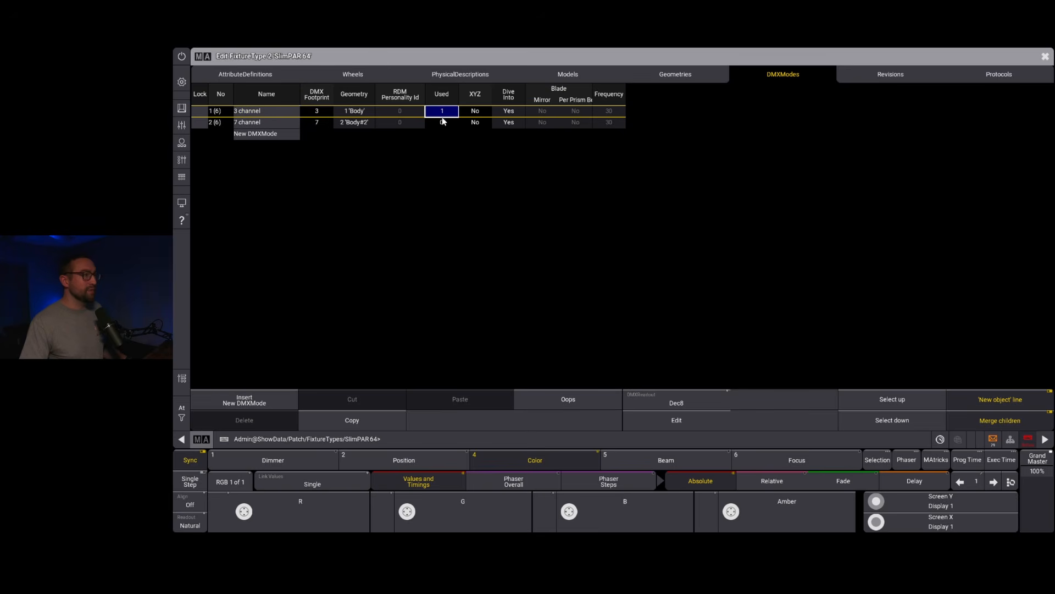
click(275, 114)
click(675, 420)
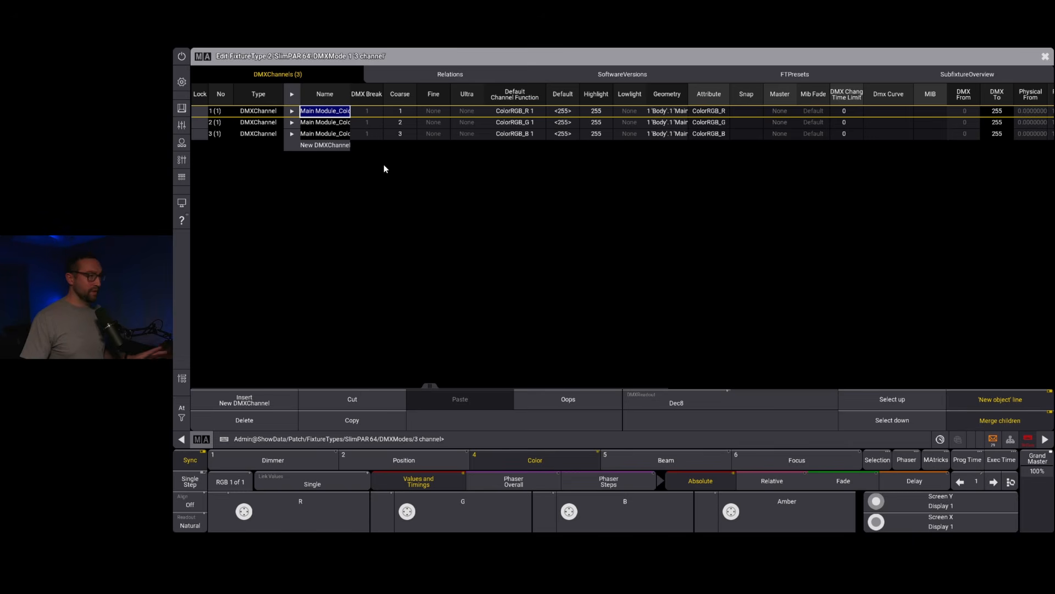
Step: Add a fourth DMX channel to the 3 channel mode and assign it the Dimmer attribute
click(323, 146)
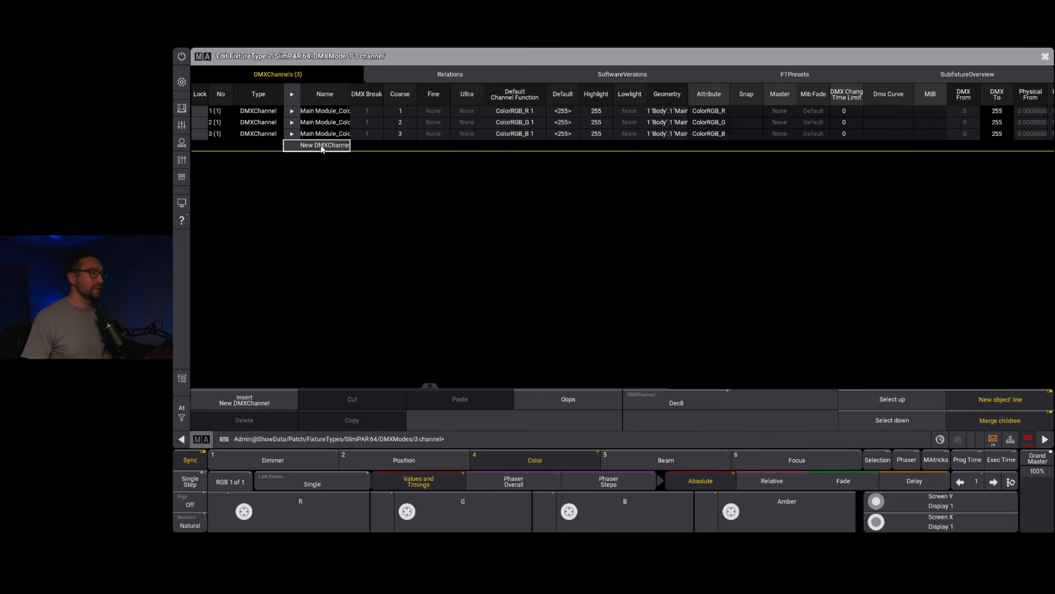
click(330, 146)
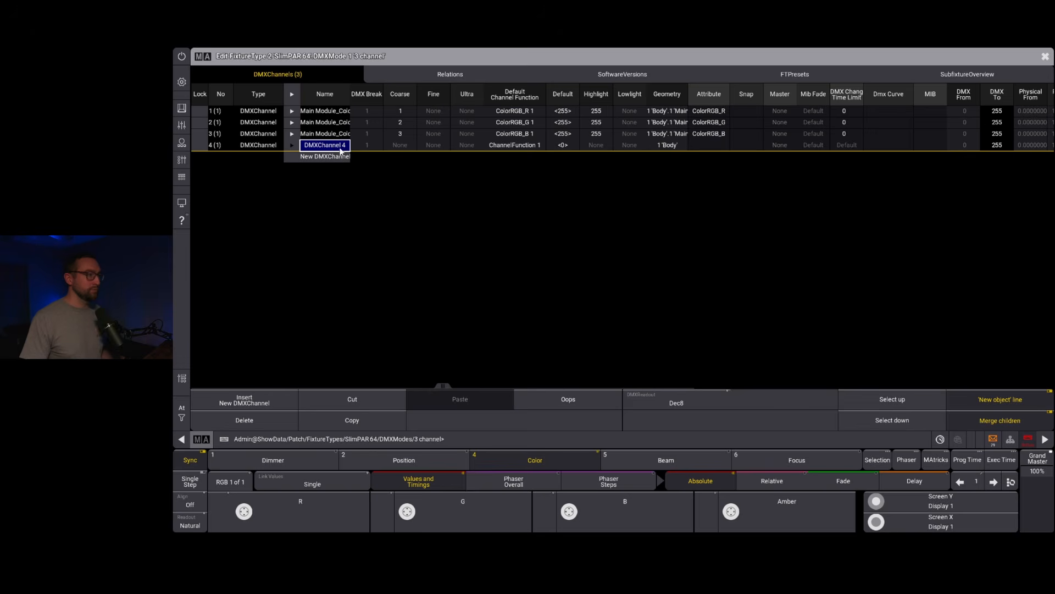
click(706, 145)
click(704, 145)
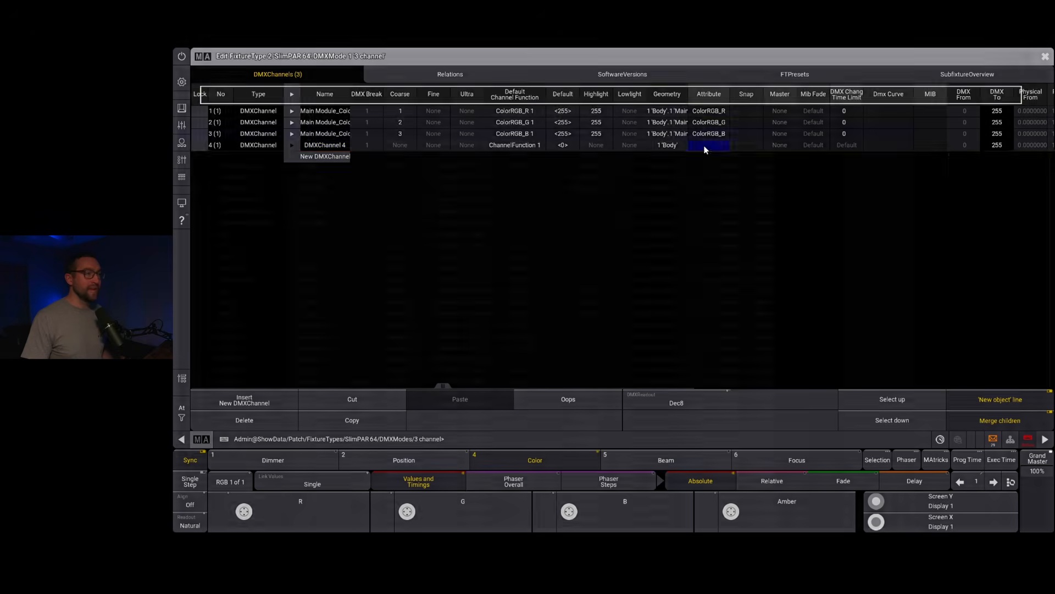
click(279, 135)
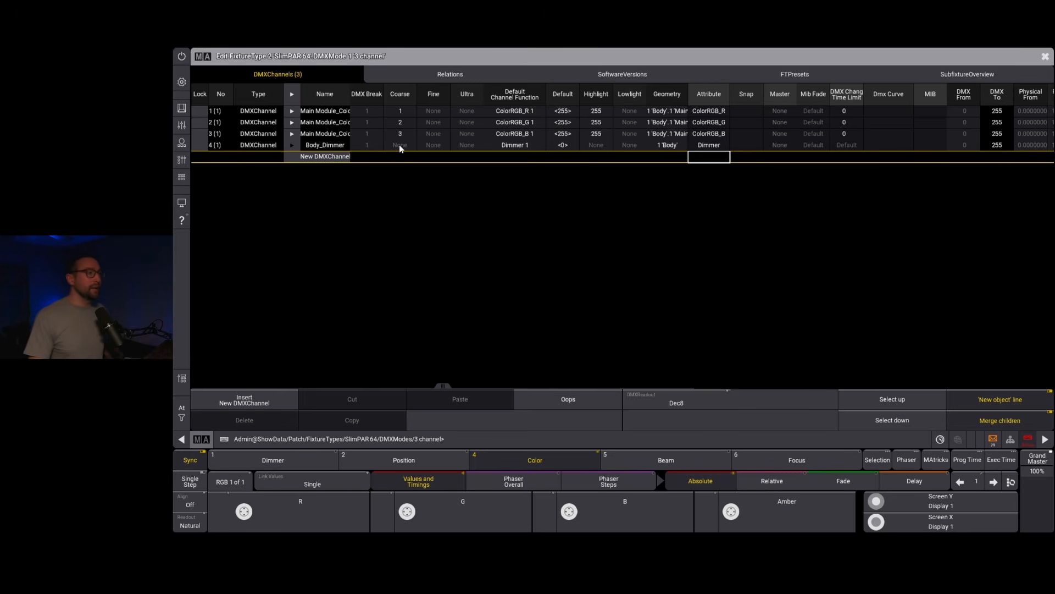
Step: Set the new dimmer channel's Highlight value to 255 and its Master to Grand
double_click(598, 144)
text(25)
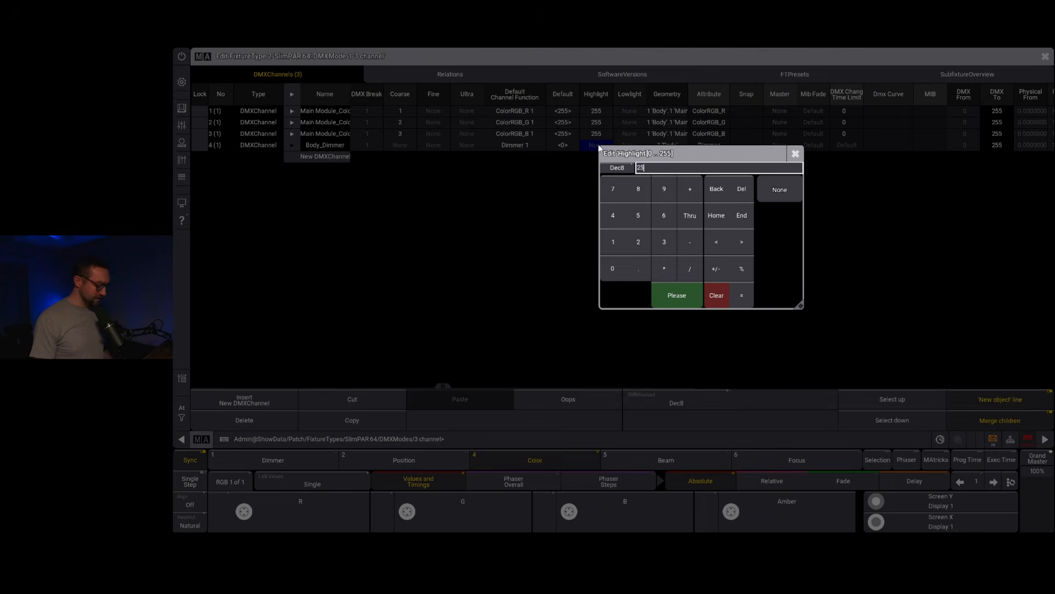
text(5)
key(Return)
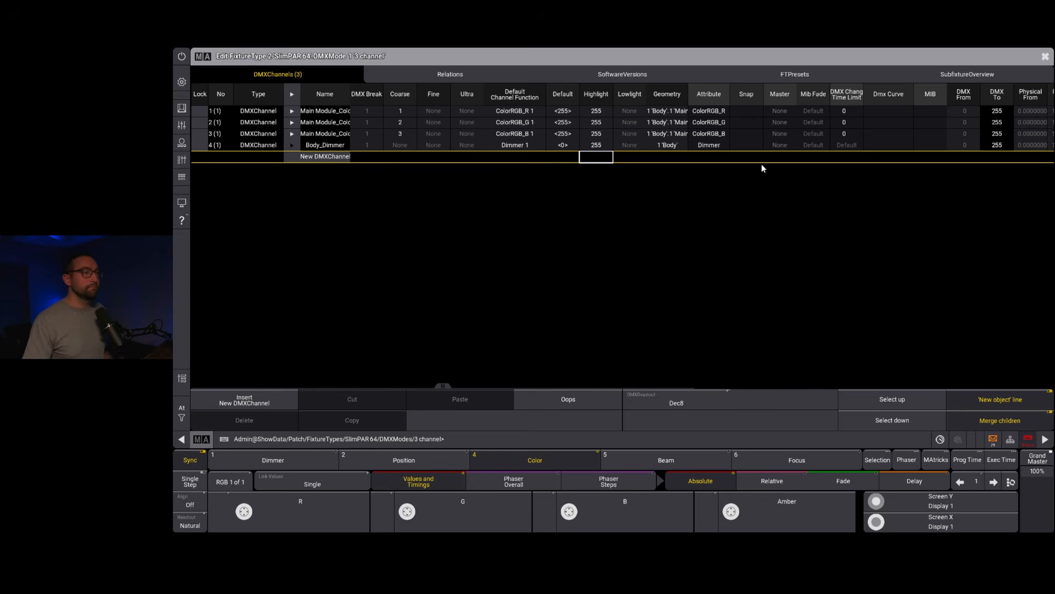
click(781, 145)
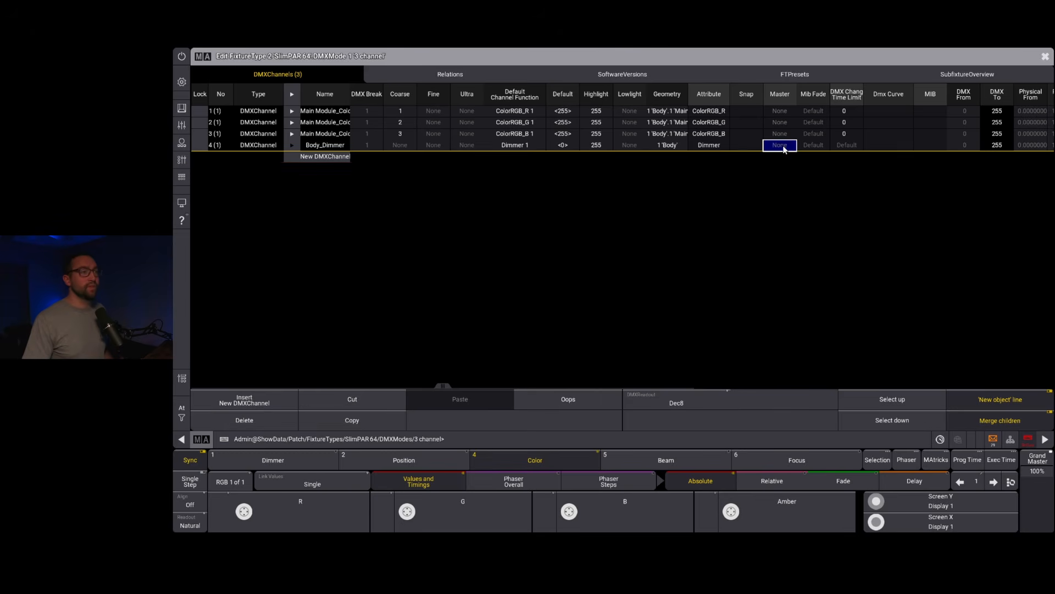
click(782, 145)
click(765, 178)
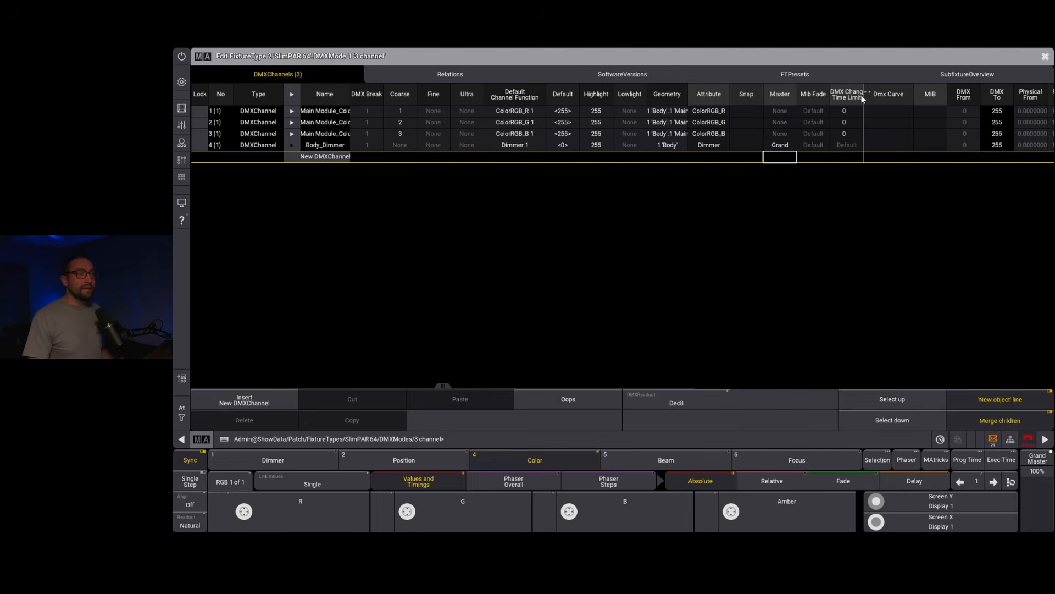
Step: Widen the DMX Change Time Limit column and set the dimmer channel's limit to 0
drag(864, 95, 876, 94)
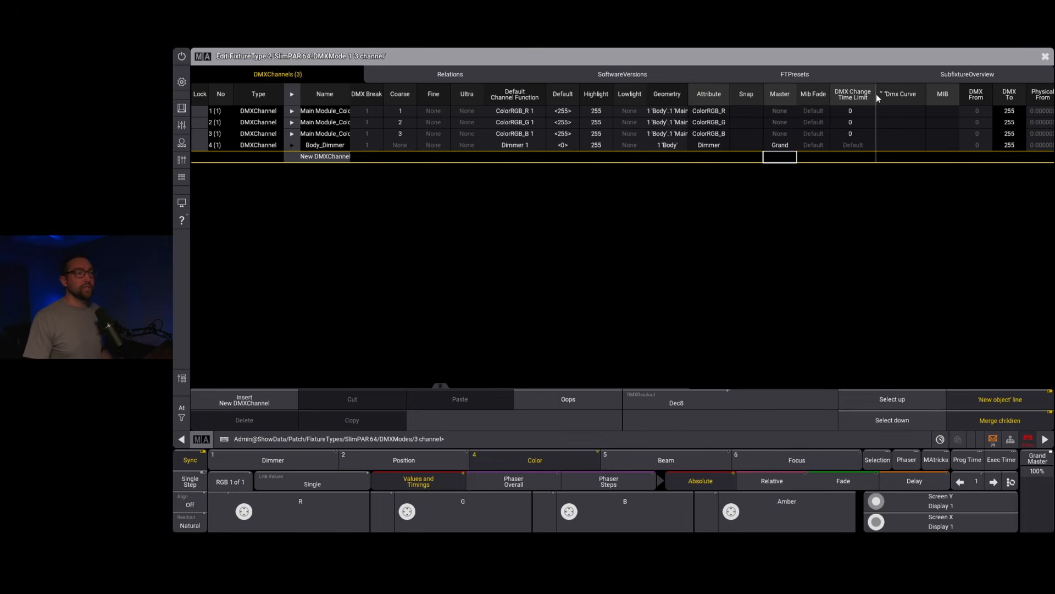
click(858, 143)
click(858, 143)
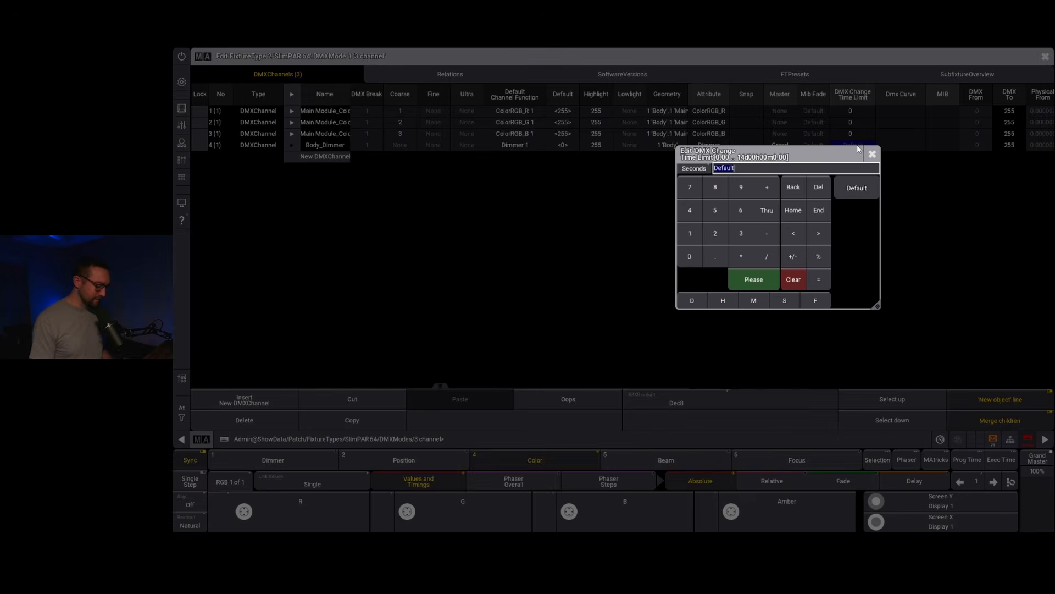
key(Return)
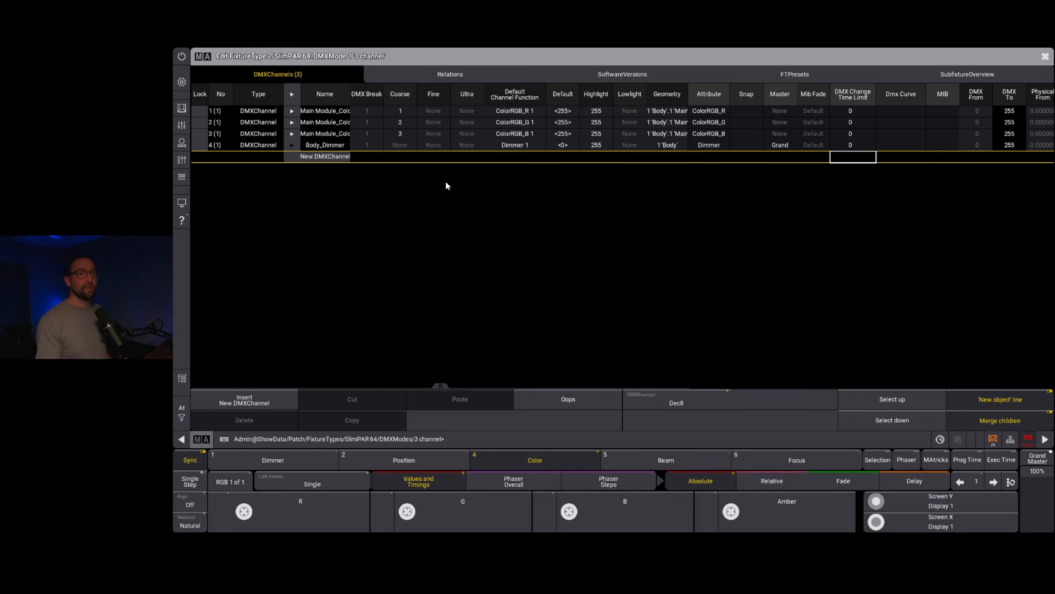
Step: Expand the Body_Dimmer channel and add three channel sets to its dimmer function
click(289, 146)
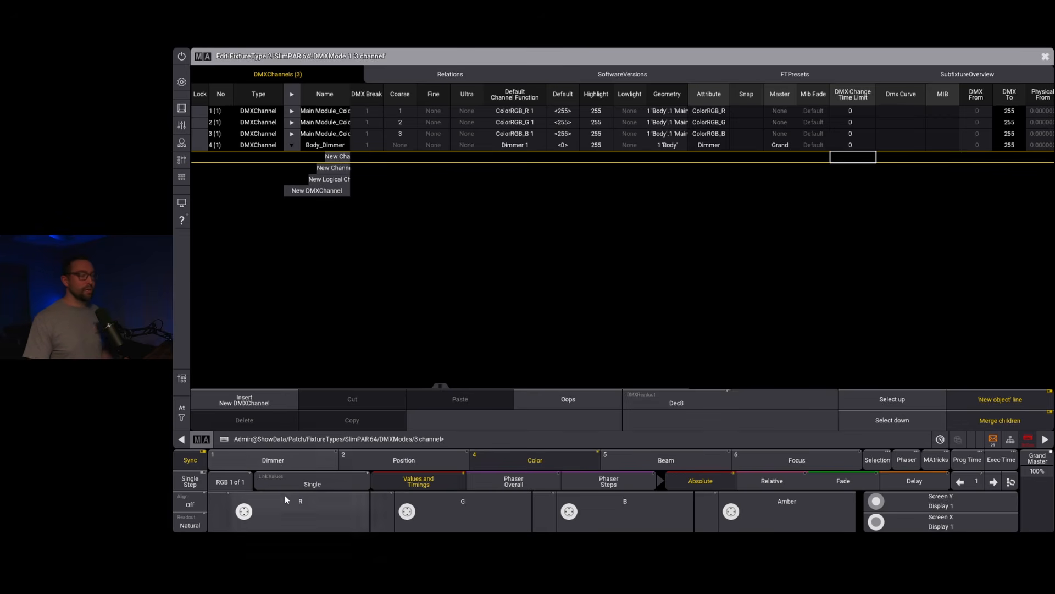
click(277, 461)
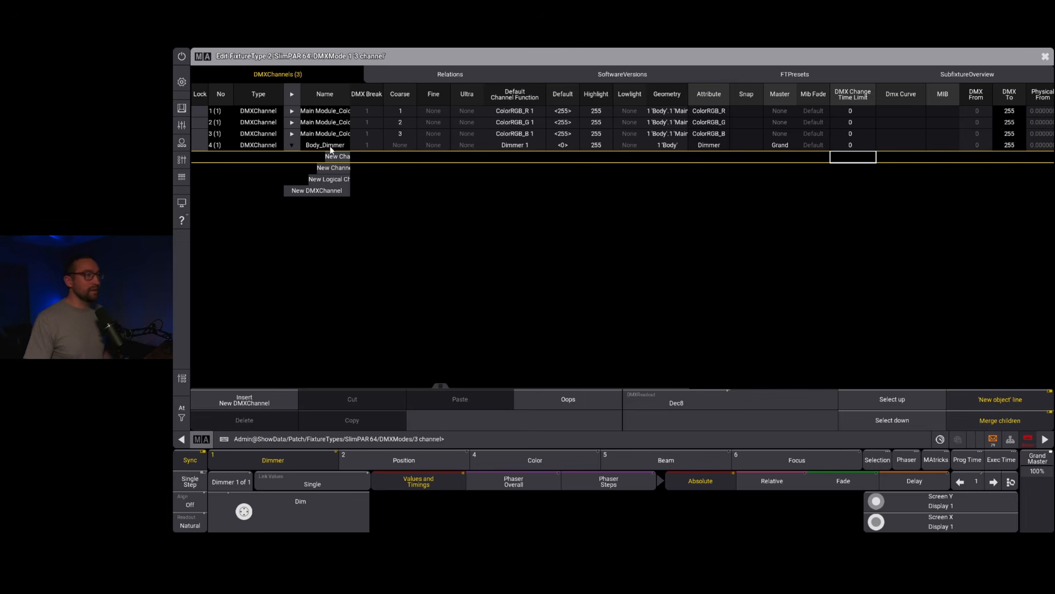
click(343, 156)
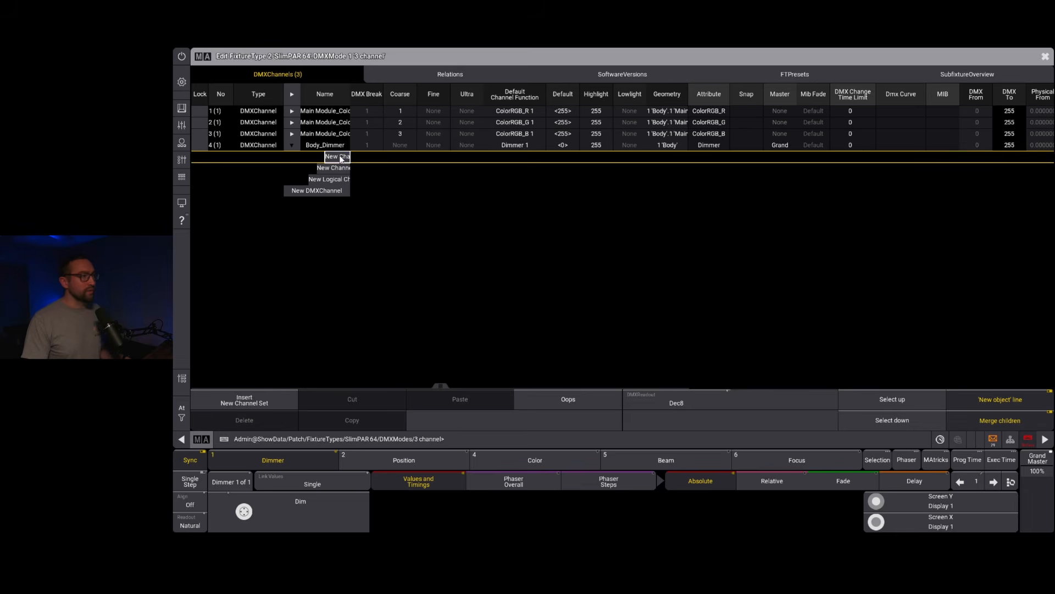
click(343, 168)
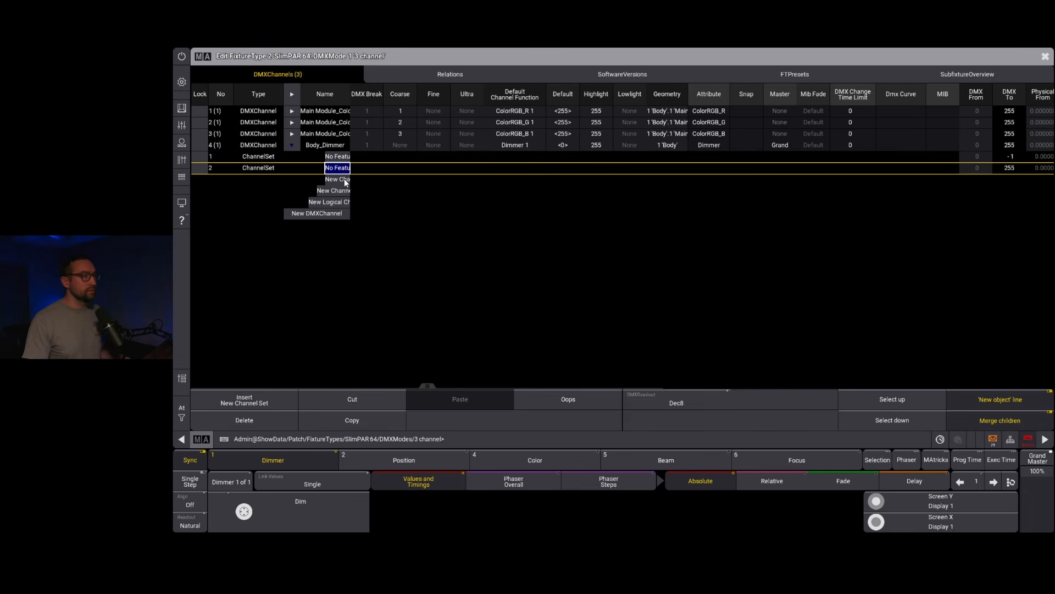
click(342, 179)
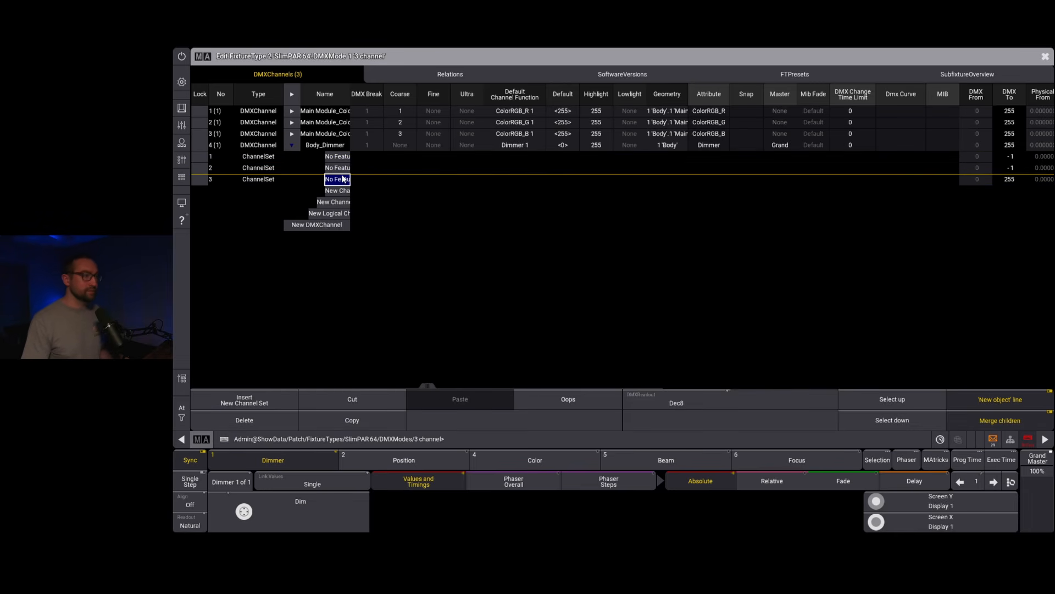
Step: Name the dimmer's first channel set "closed" and its third channel set "open"
click(341, 157)
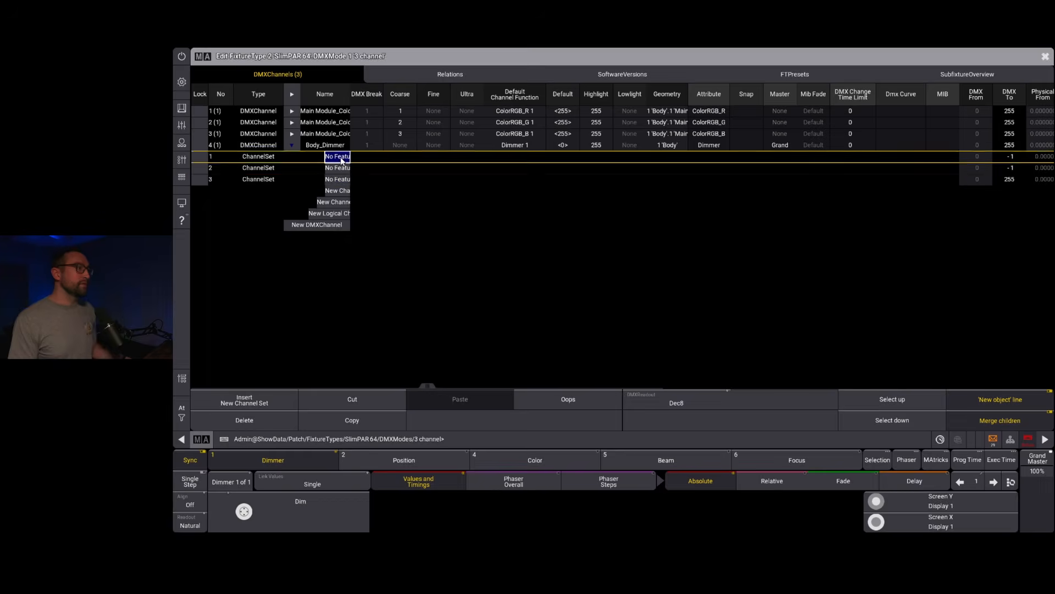
click(341, 157)
text(closed)
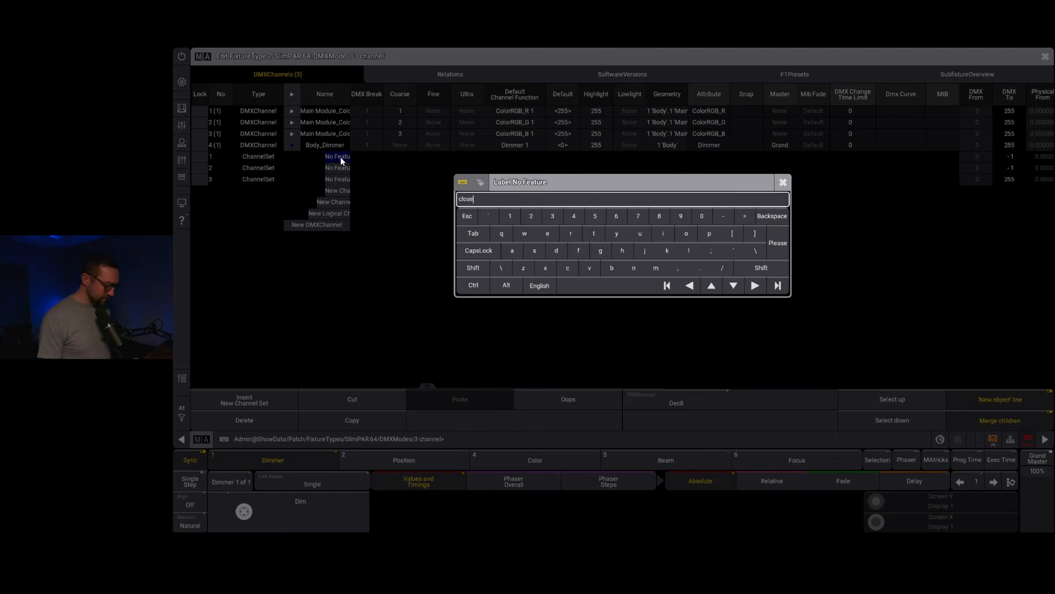
key(Return)
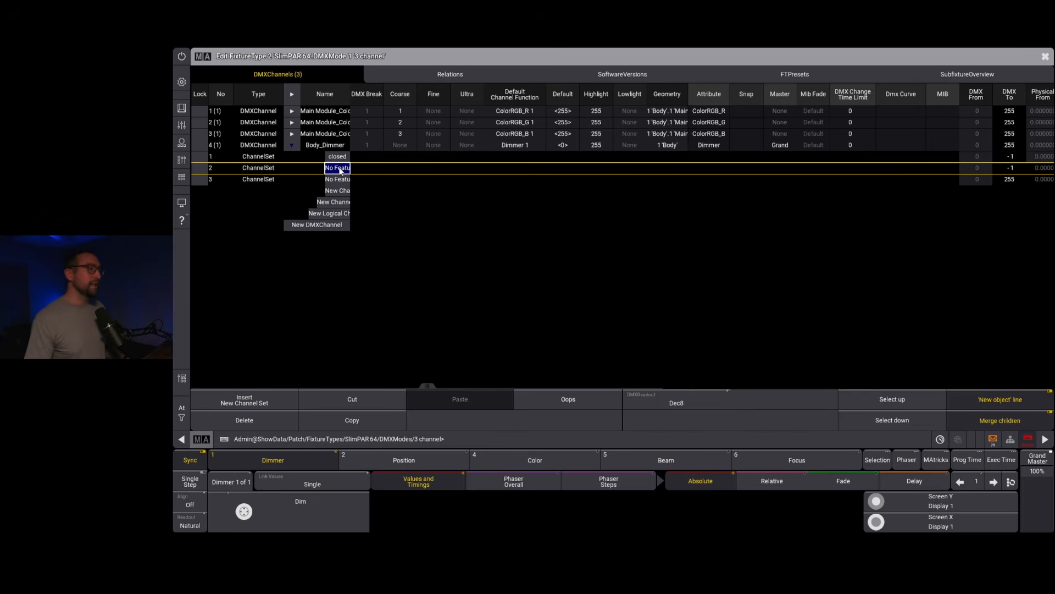
click(337, 180)
click(337, 180)
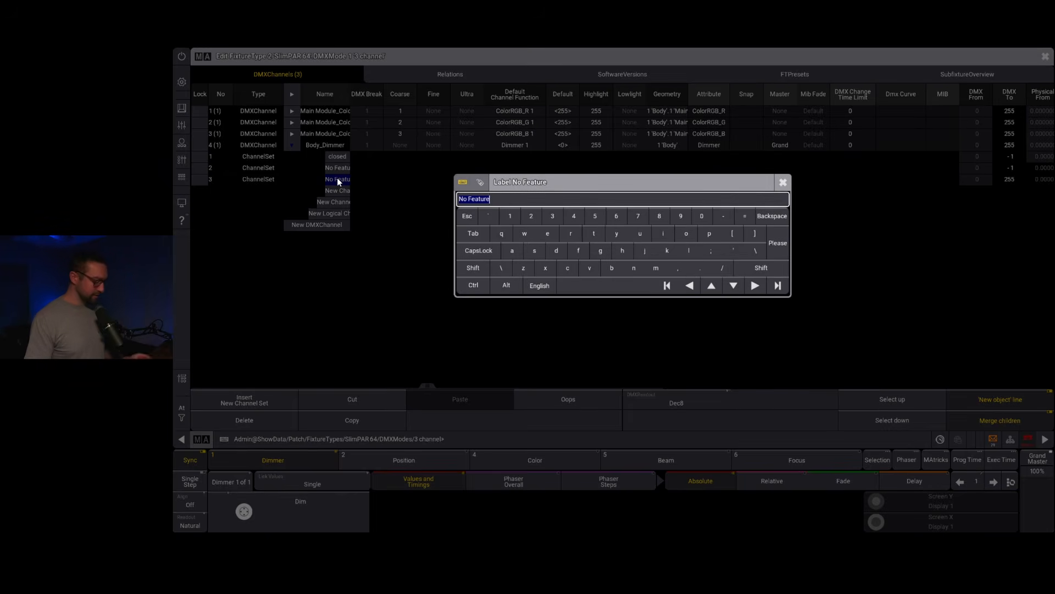
text(open)
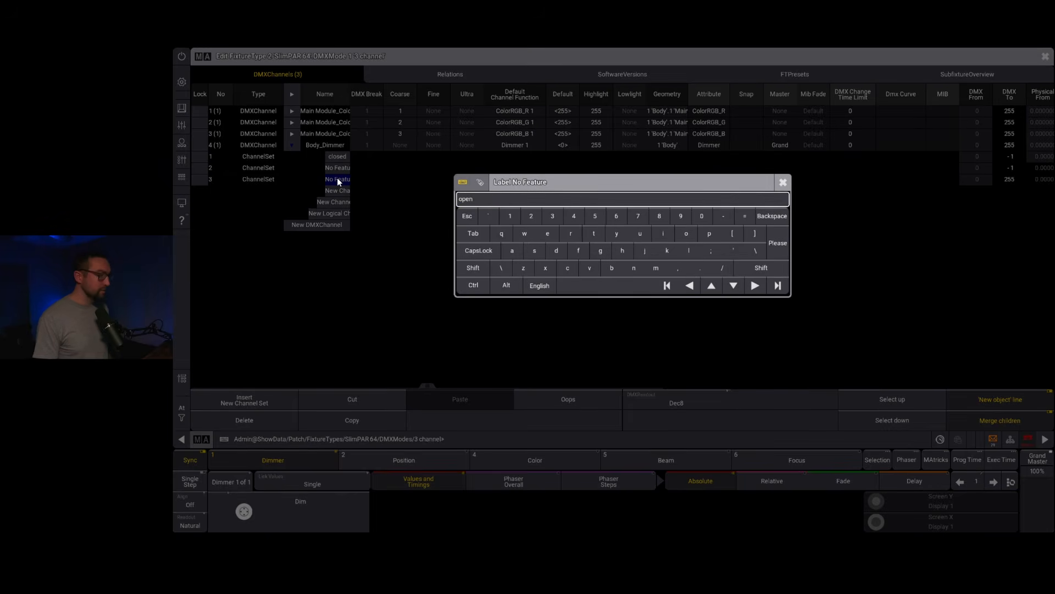
key(Return)
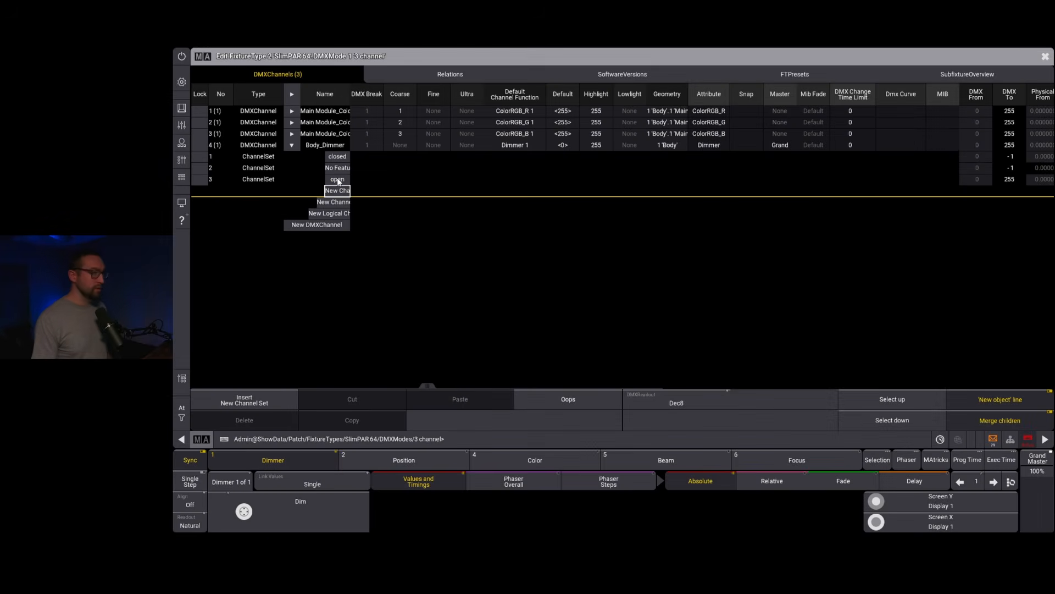
Step: Set DMX From to 255 for the "open" channel set and 1 for the middle channel set, and collapse the dimmer channel
double_click(975, 179)
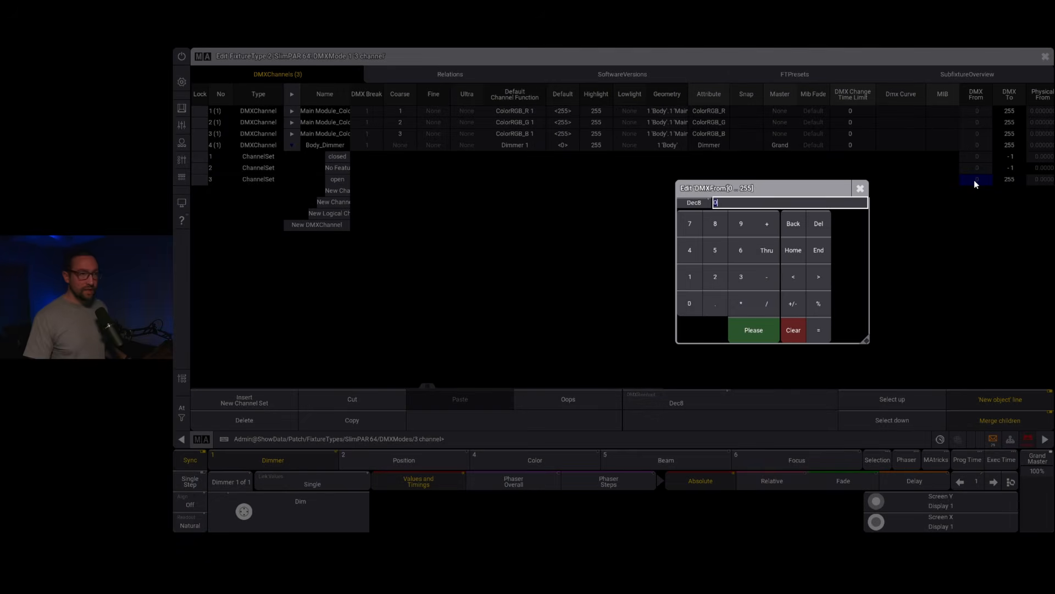
text(255)
key(Return)
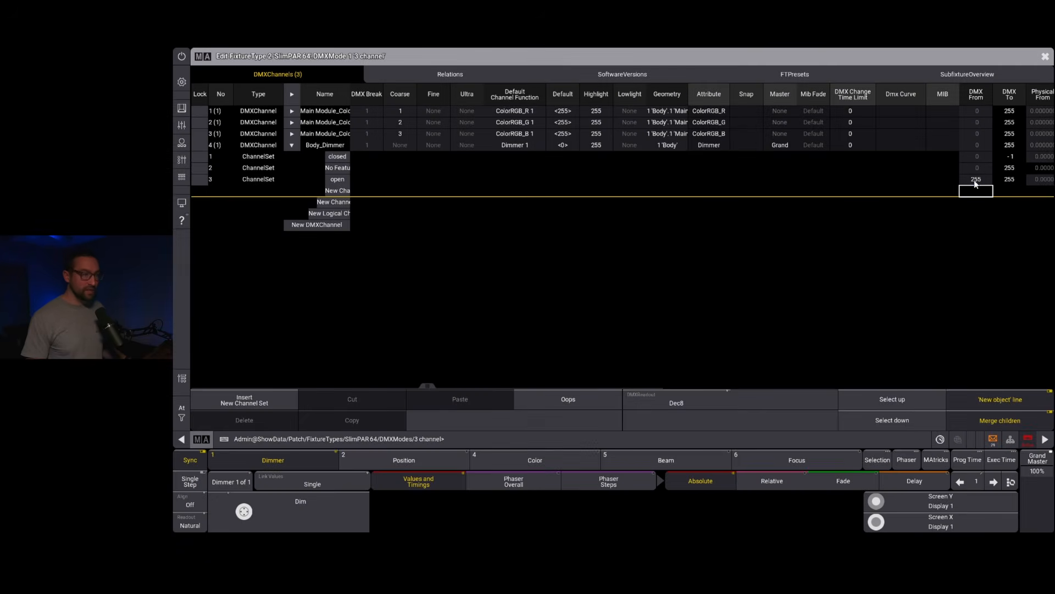
double_click(978, 167)
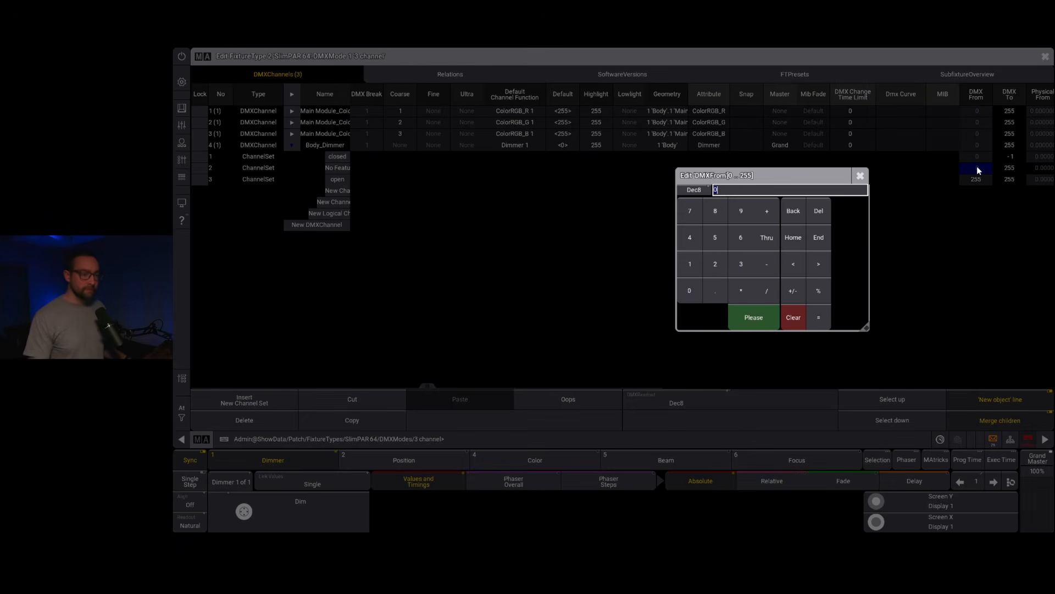
text(2)
key(Return)
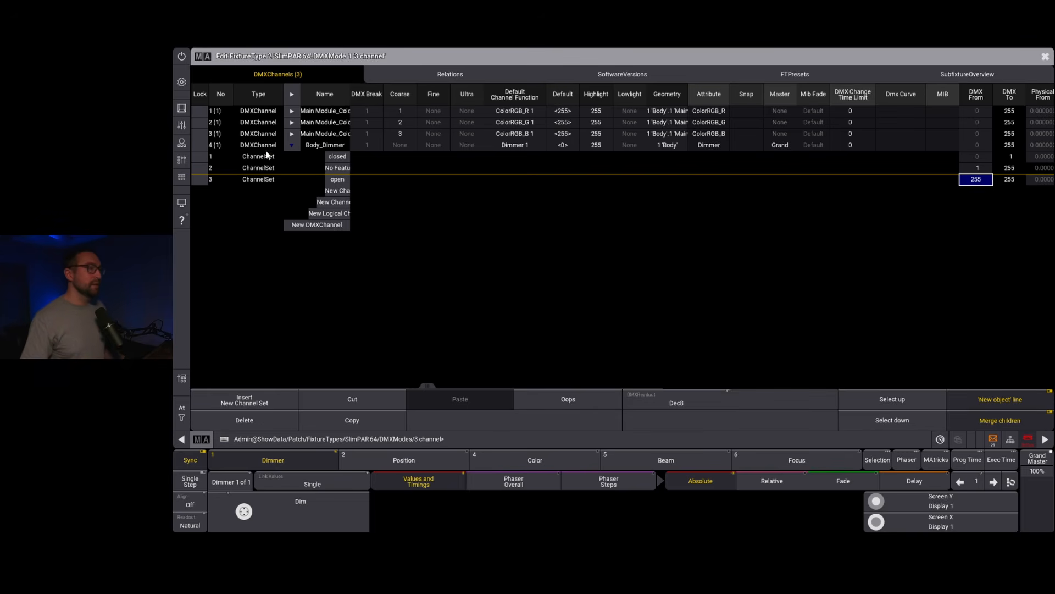
click(291, 146)
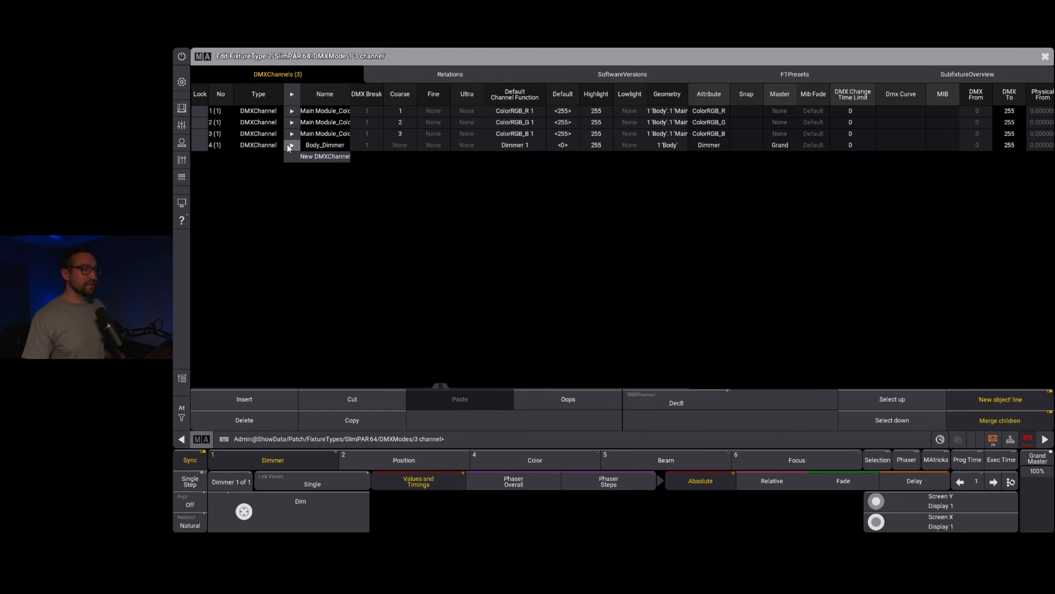
Step: Create three new relations in the 3 channel DMX mode
click(433, 80)
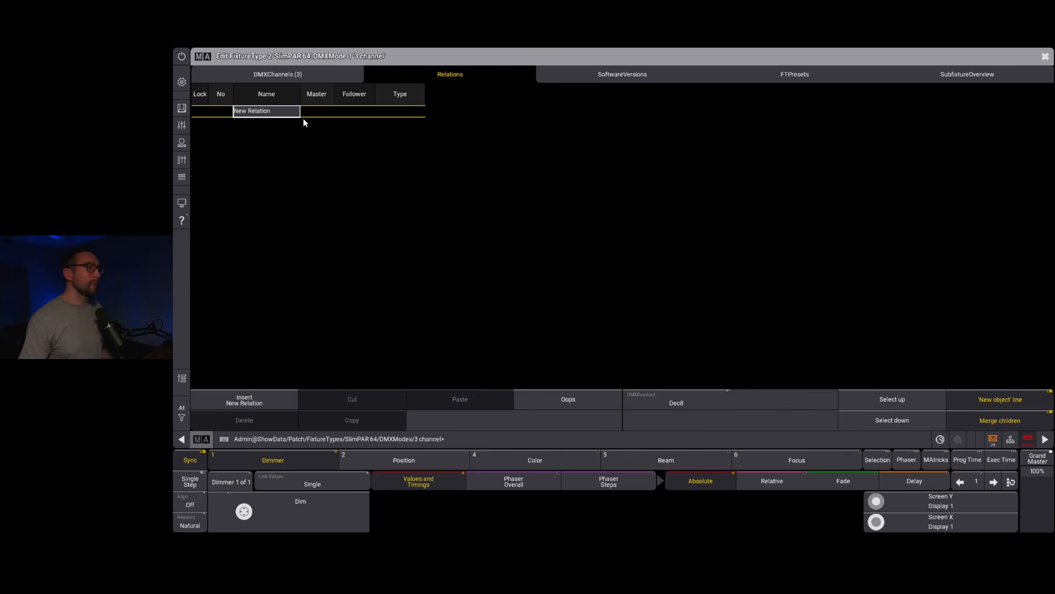
click(262, 112)
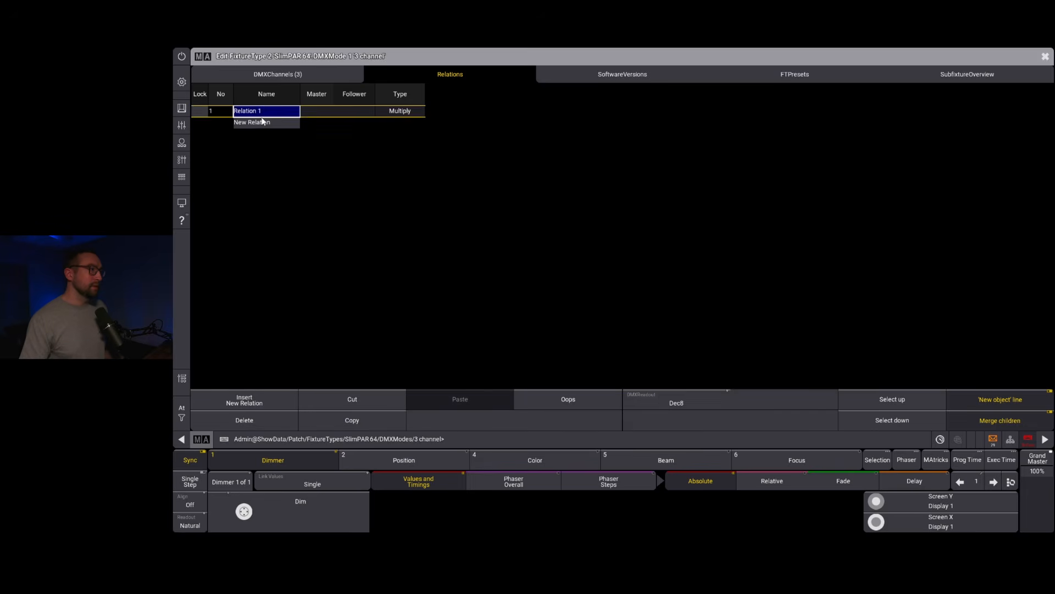
click(263, 124)
click(263, 134)
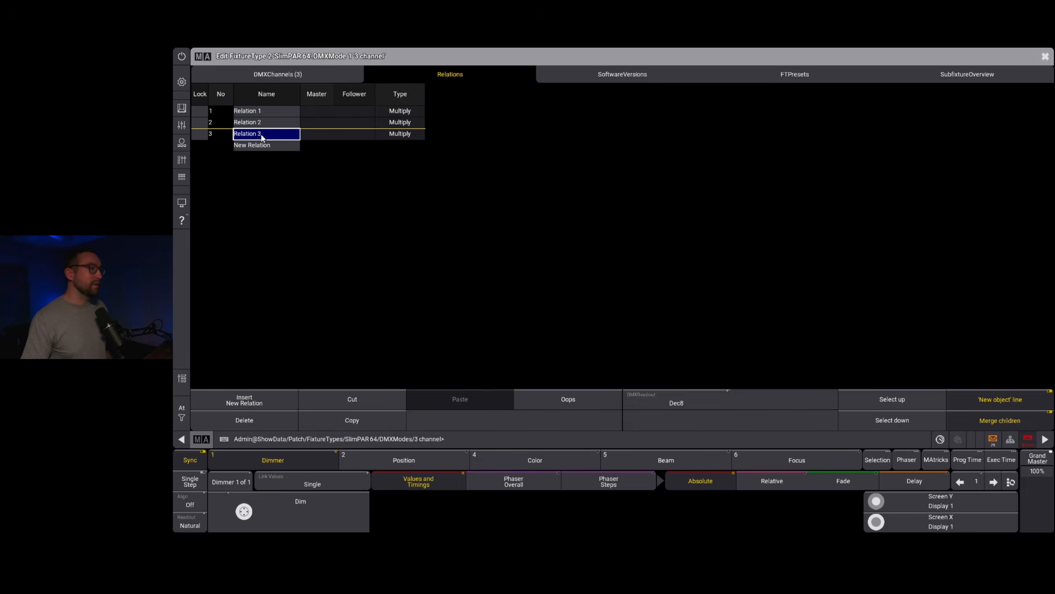
Step: Assign the ColorRGB_R 1, ColorRGB_G 1 and ColorRGB_B 1 channel functions as followers of relations 1, 2 and 3 respectively
click(358, 111)
click(359, 111)
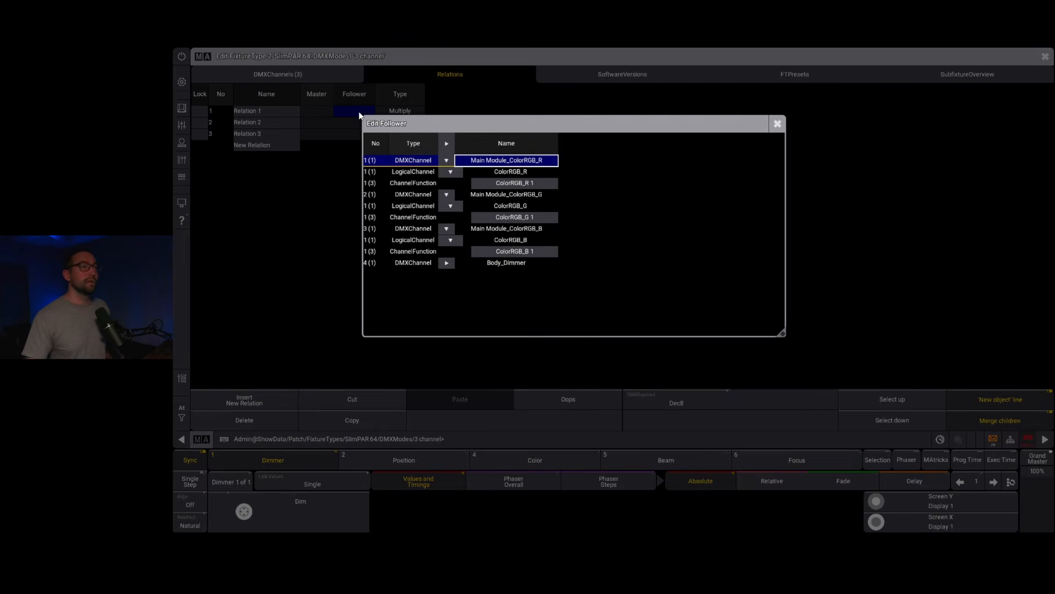
click(515, 183)
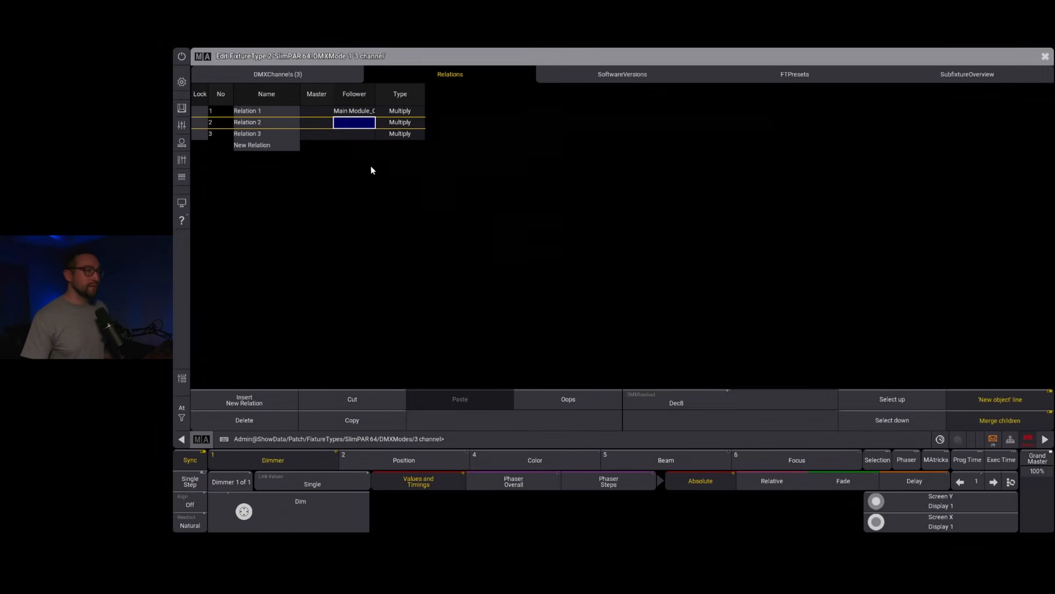
click(363, 124)
click(515, 231)
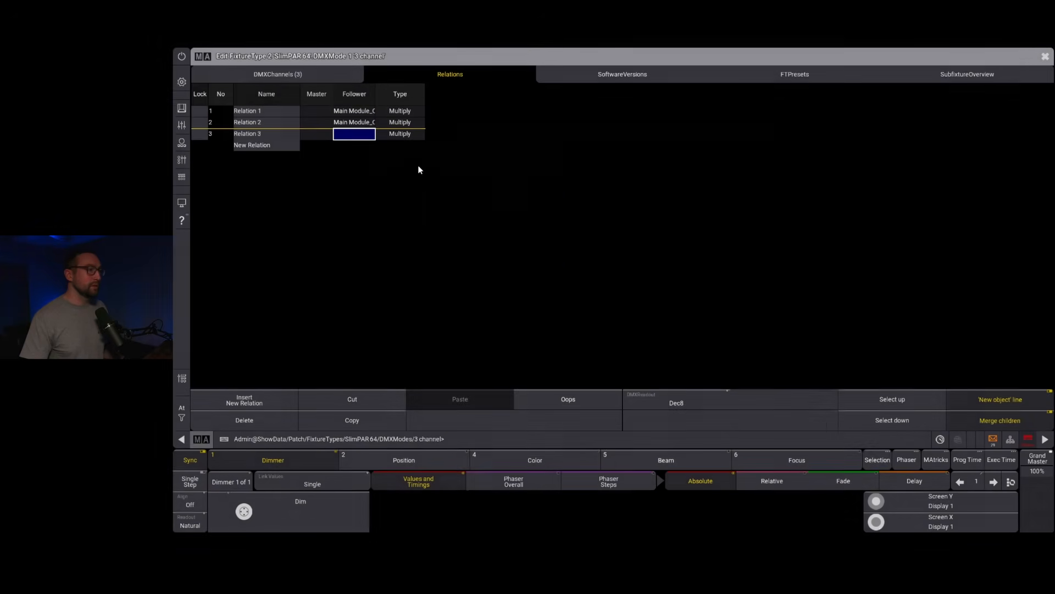
click(362, 135)
click(523, 276)
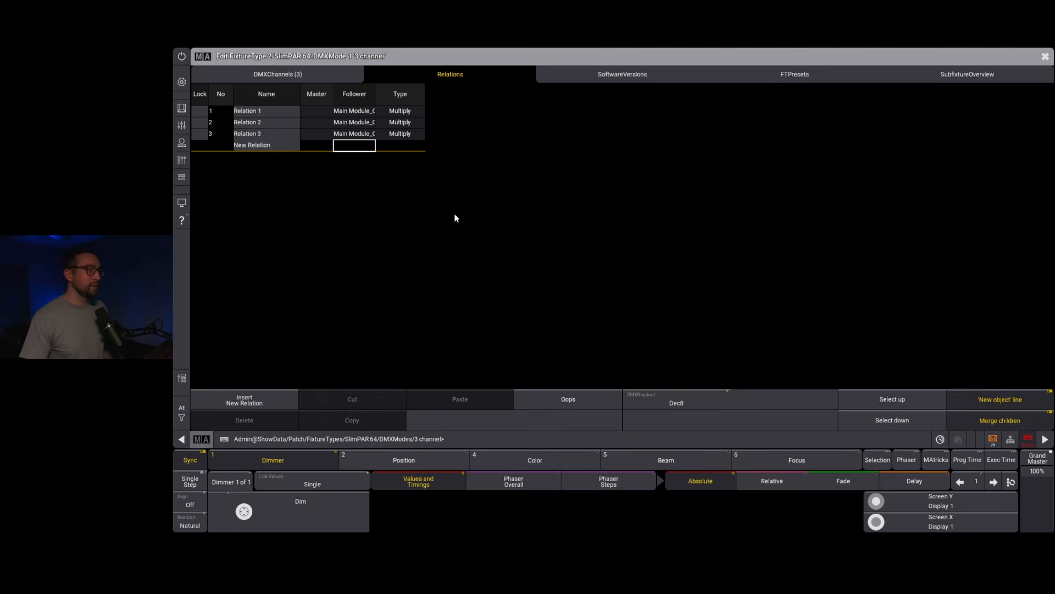
Step: Set the master of all three relations to Body_Dimmer at once
click(321, 95)
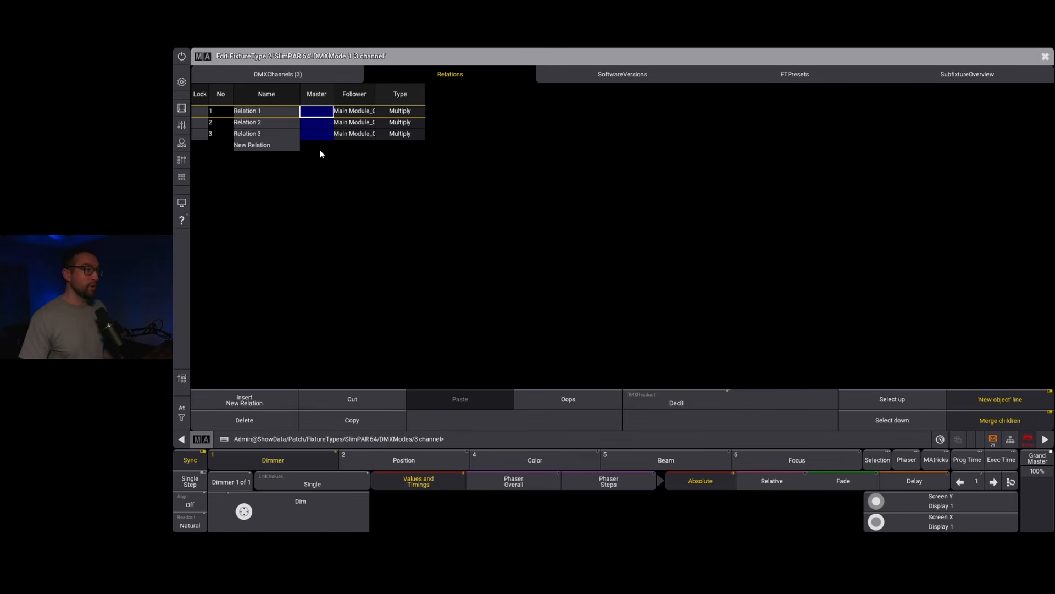
click(321, 112)
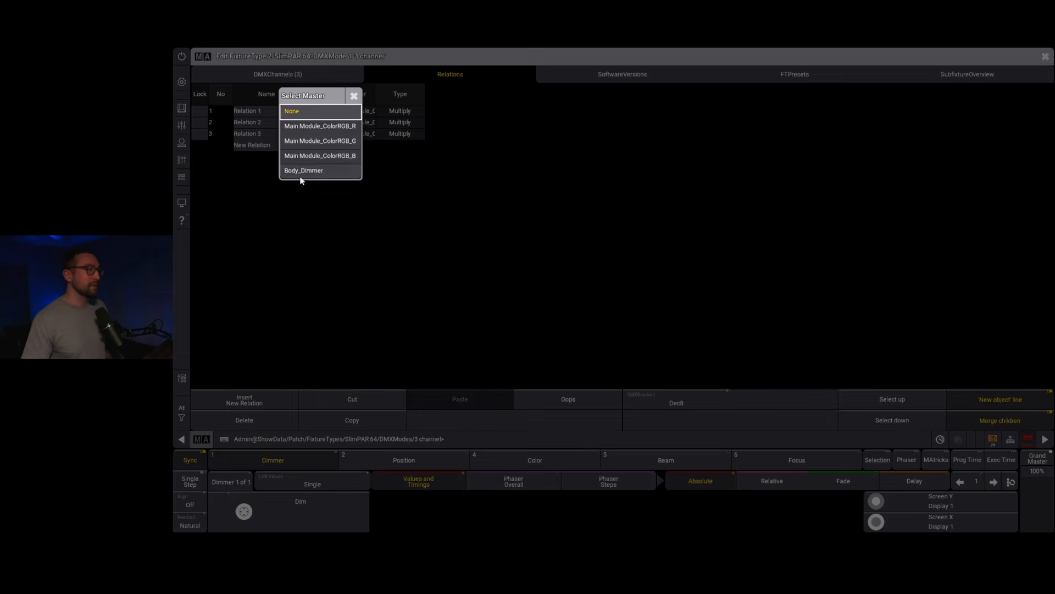
click(303, 171)
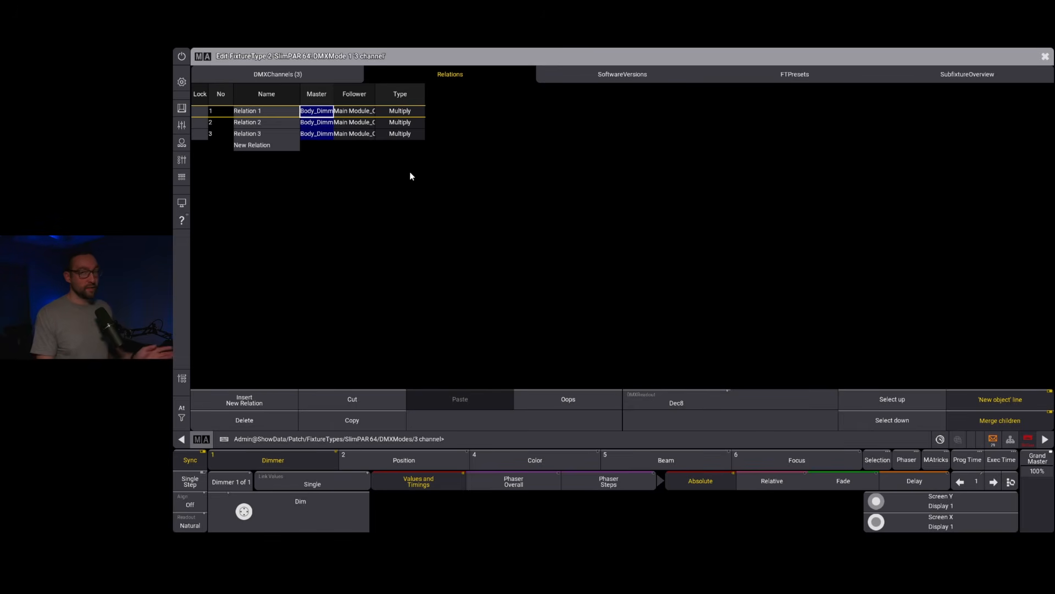
Step: Close the fixture type editors and leave the patch, saving the changes
click(1045, 57)
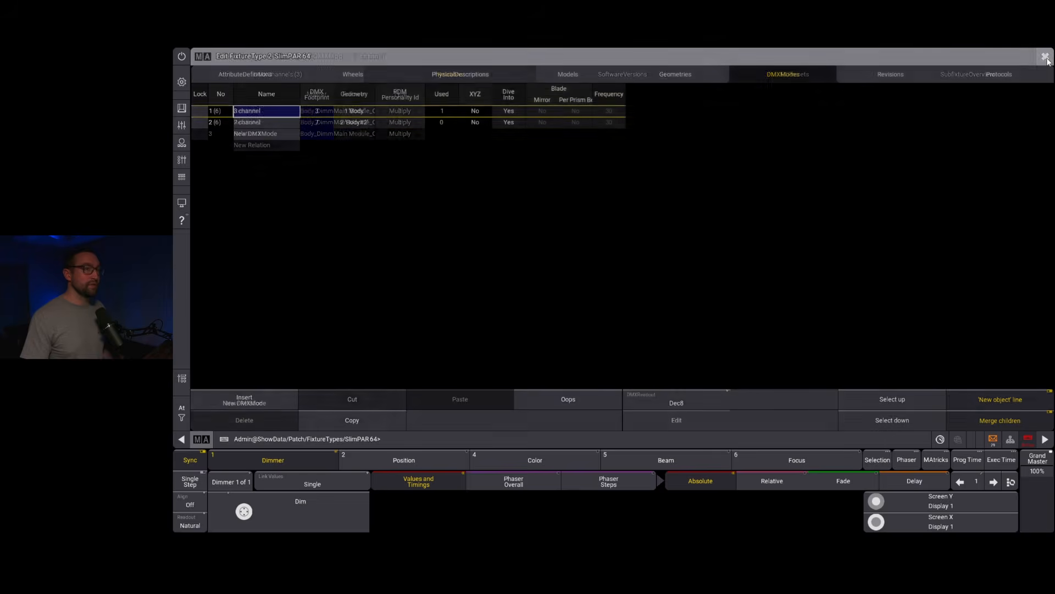
click(1046, 57)
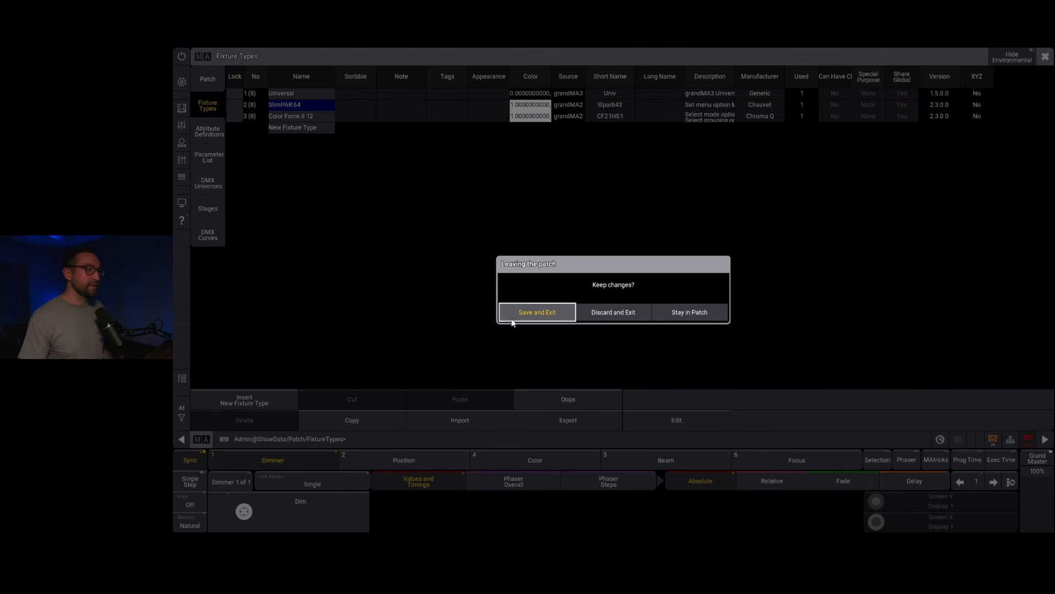
click(515, 317)
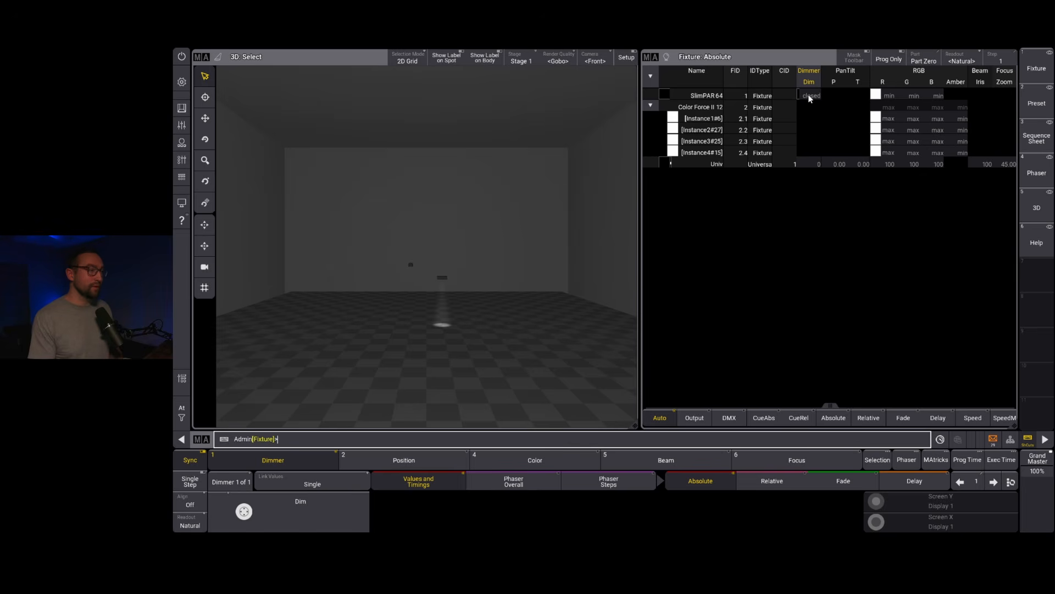
Step: Test the SlimPAR 64's dimmer at full and with its "closed" channel set, and clear the programmer
drag(391, 278, 420, 266)
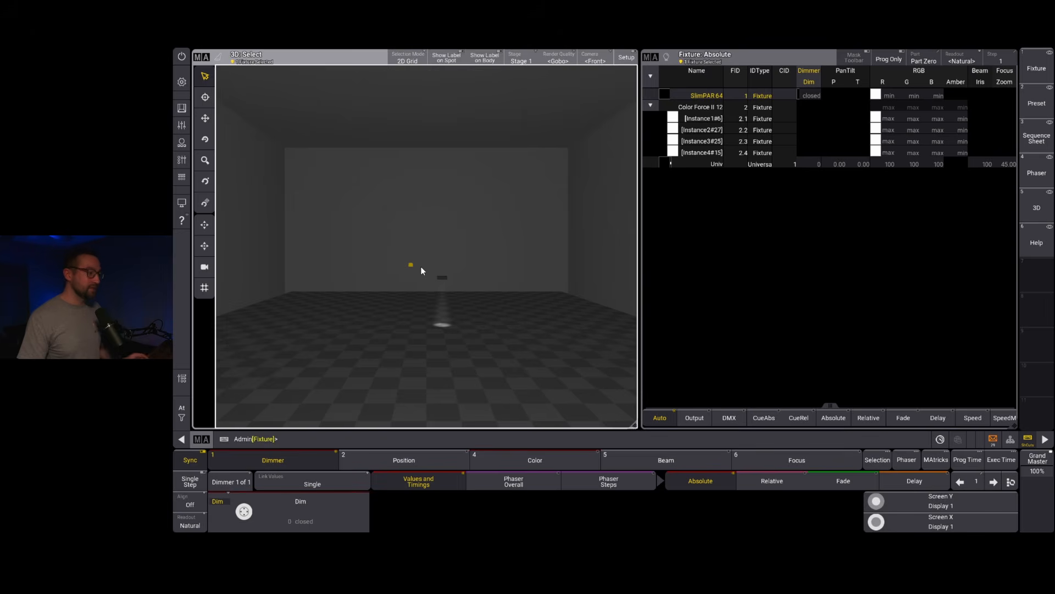
key(f)
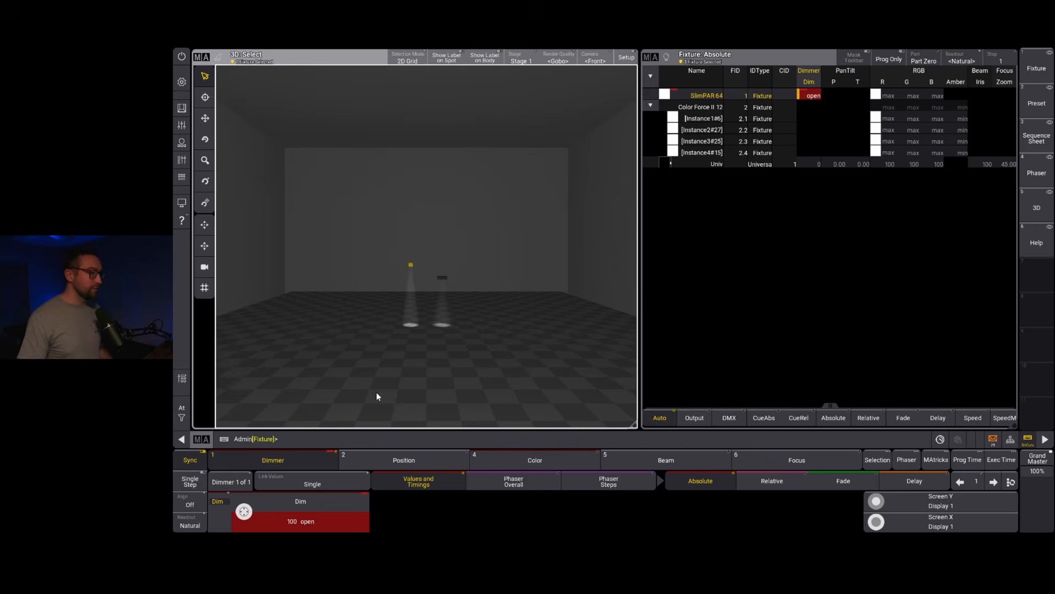
click(308, 520)
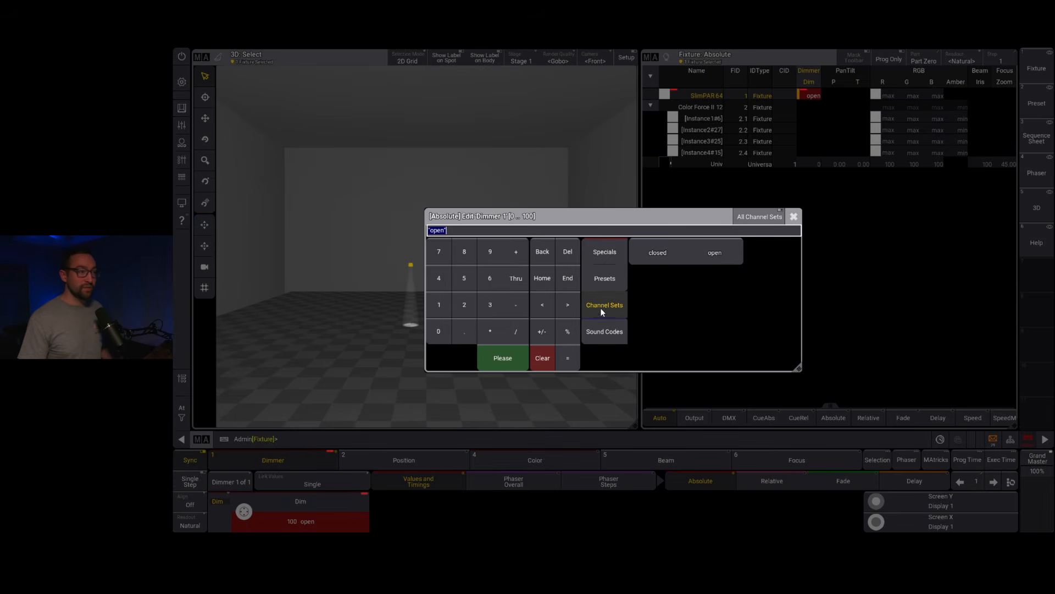
click(605, 253)
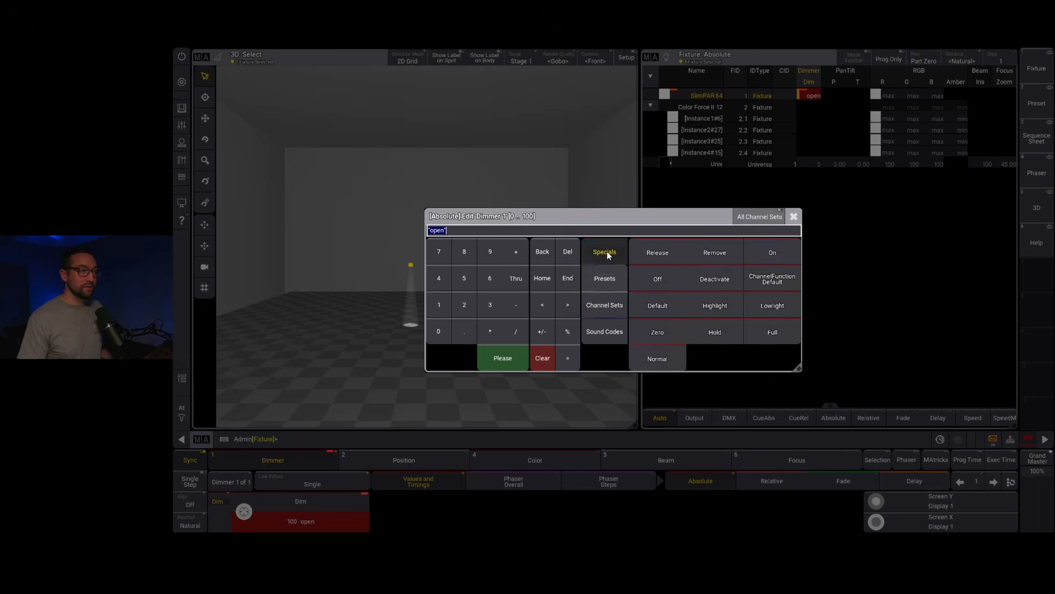
click(607, 279)
click(606, 252)
click(607, 307)
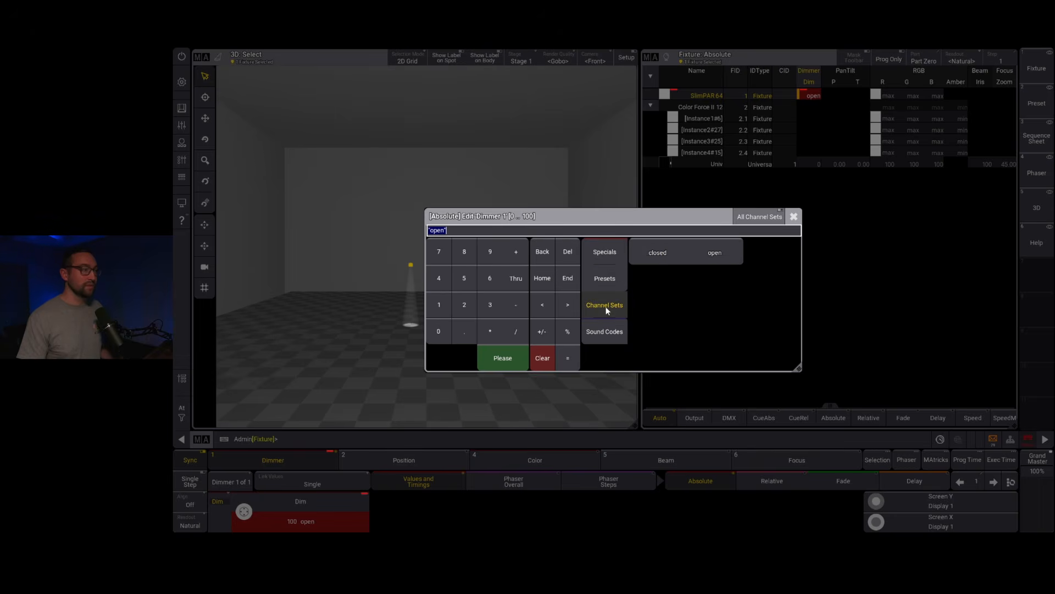
click(658, 252)
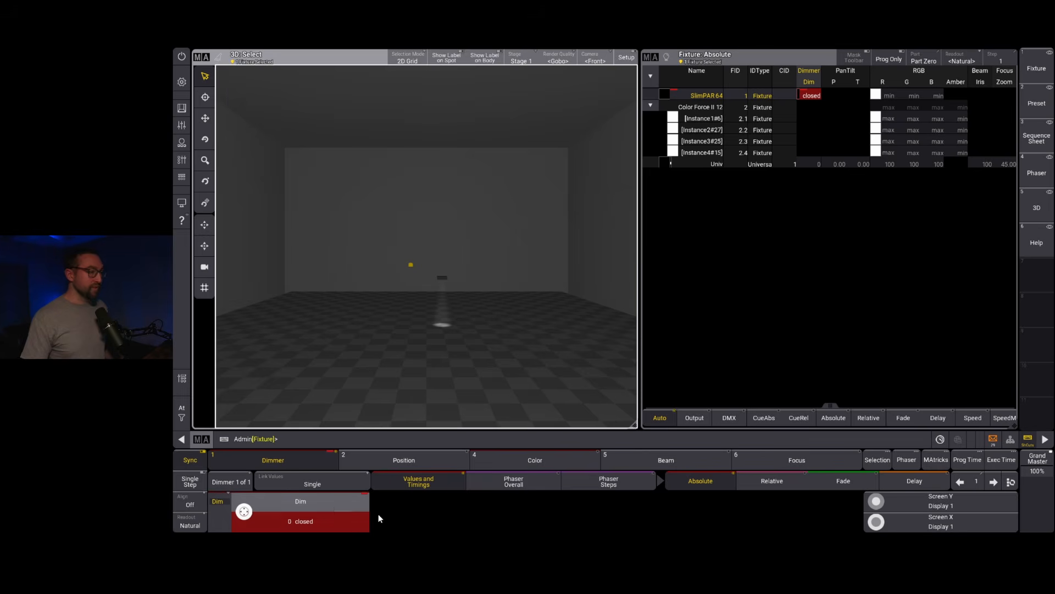
key(c)
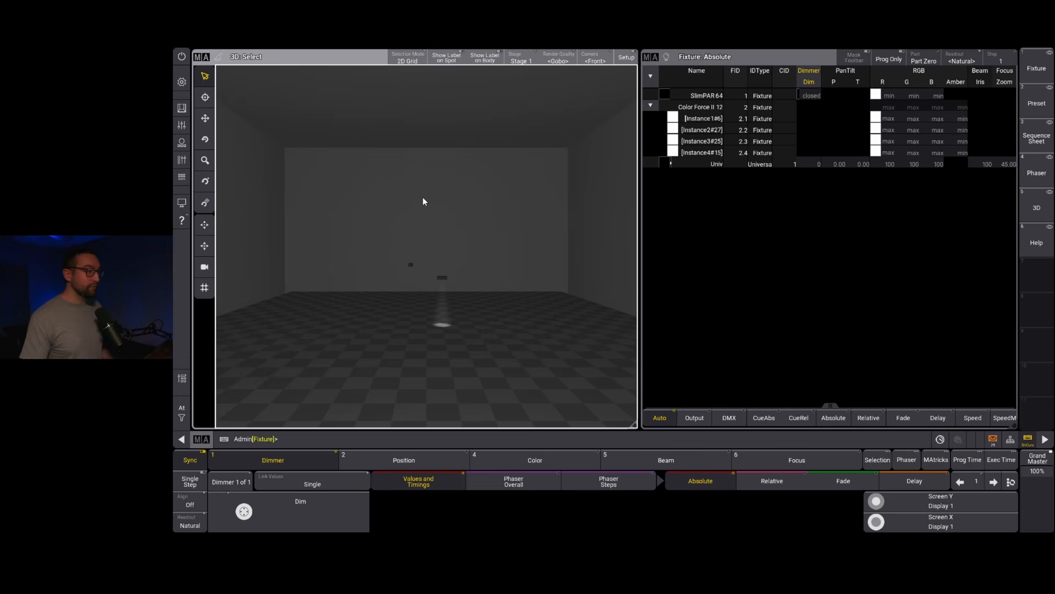
Step: Open the Color Force II 12 fixture type for editing from the patch
click(182, 83)
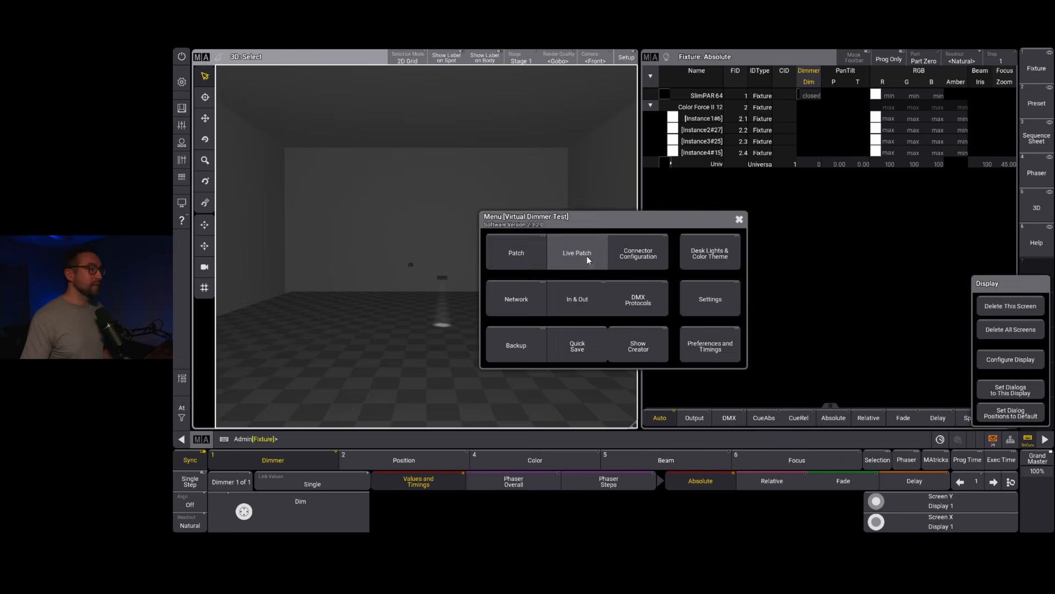
click(524, 255)
click(295, 117)
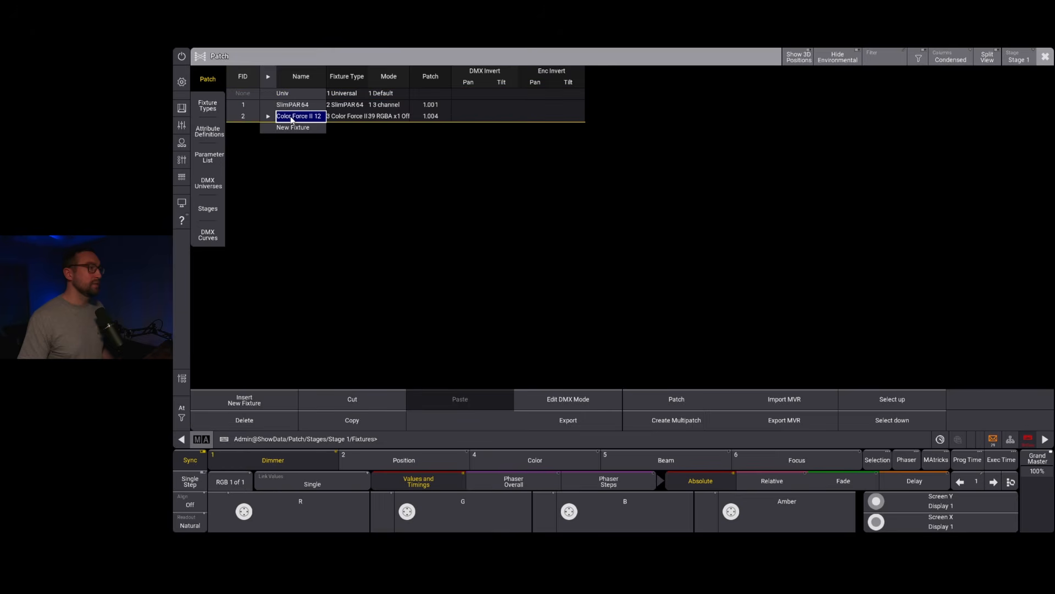
click(201, 105)
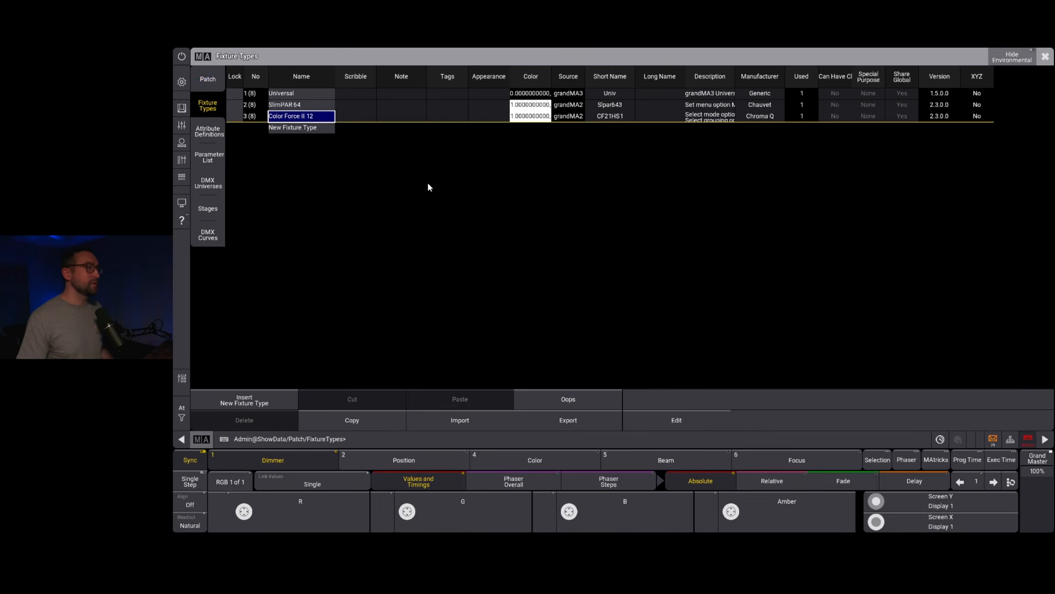
click(681, 424)
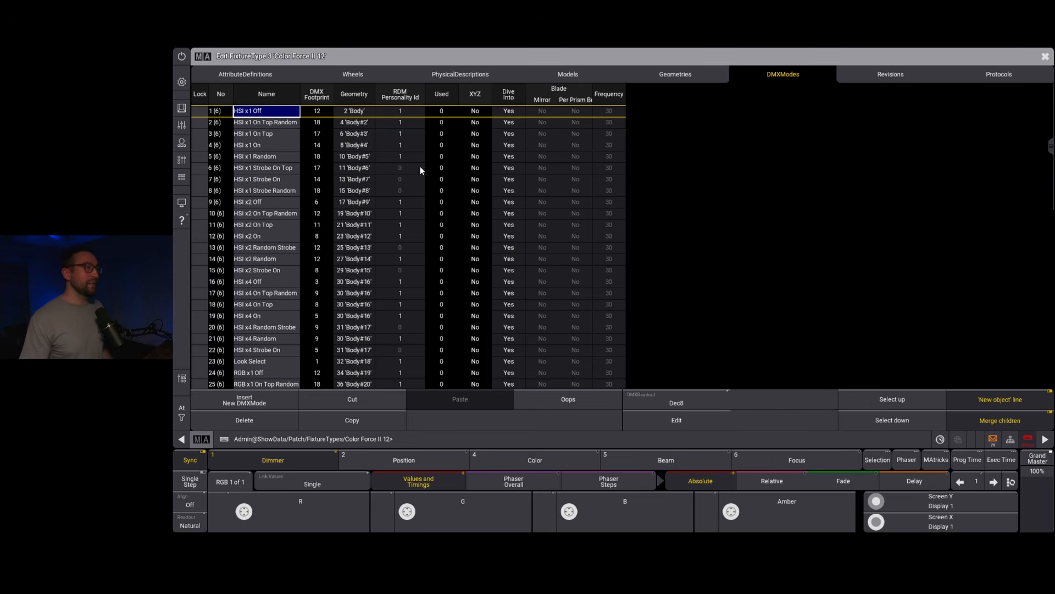
Step: Find the DMX mode in use, 39 "RGBA x1 Off", and open it for editing
scroll(434, 177, down, 20)
key(Up)
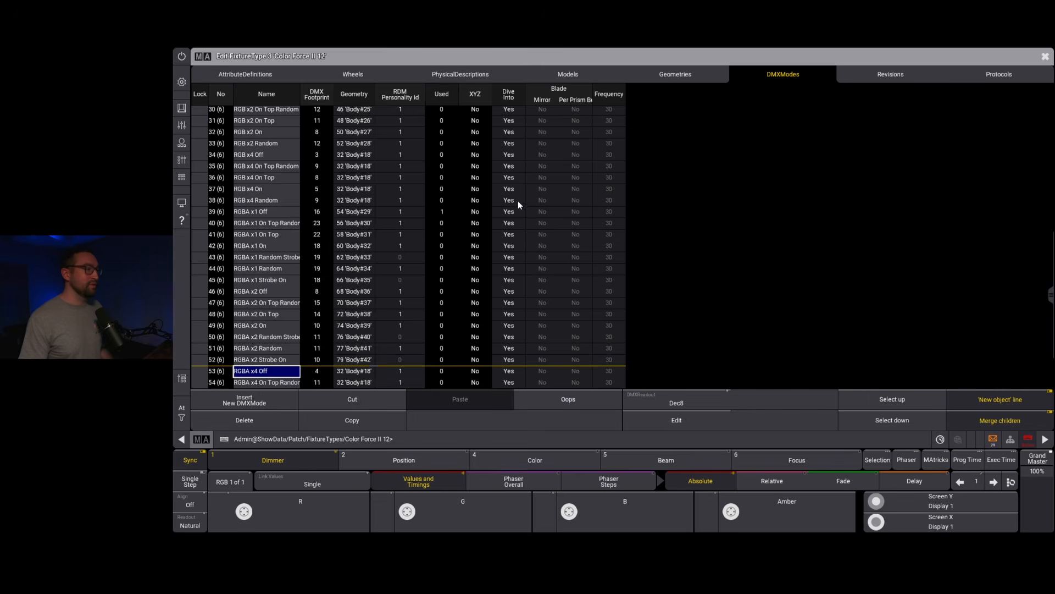
click(441, 214)
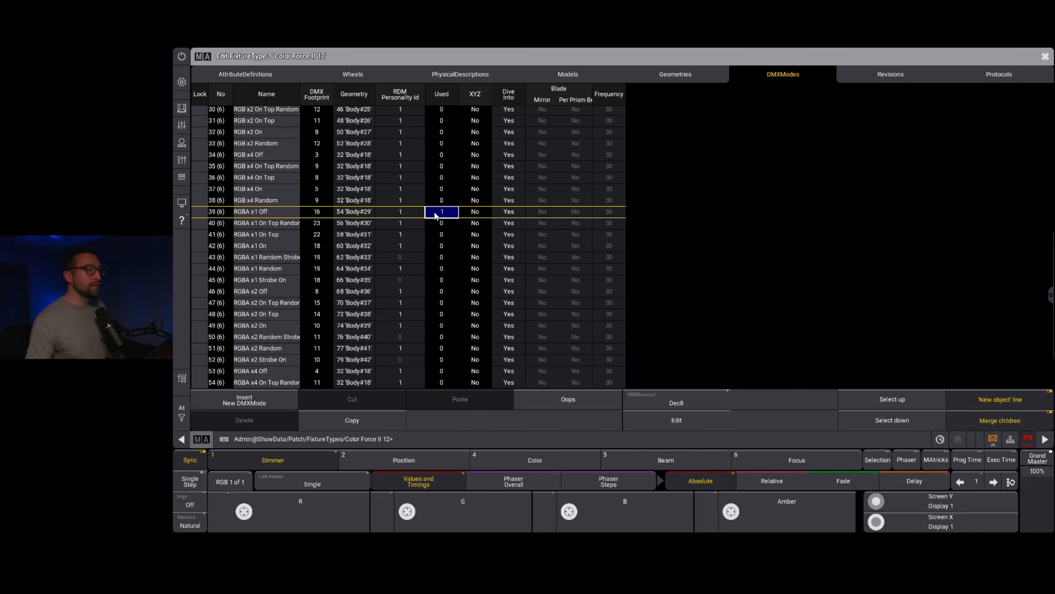
click(685, 421)
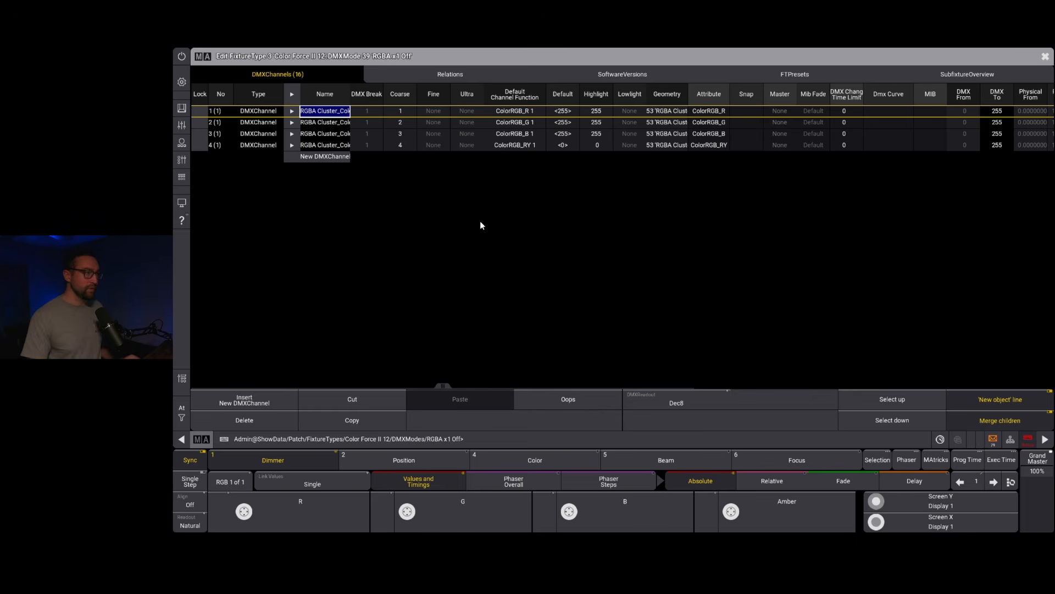
Step: Add a new DMX channel to the RGBA x1 Off mode and assign it the Dimmer attribute
click(318, 158)
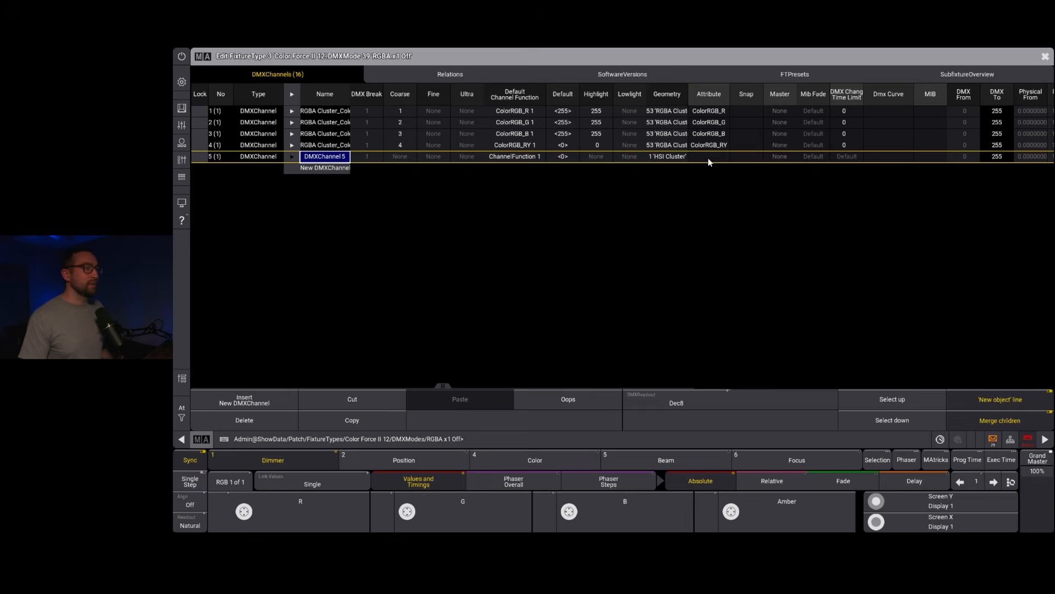
double_click(708, 157)
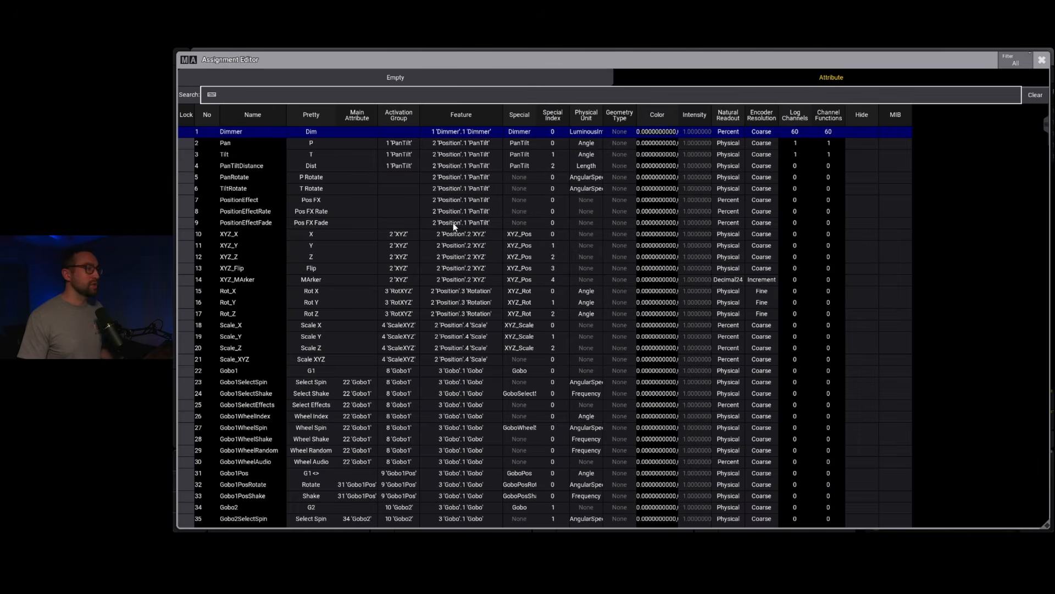
click(259, 133)
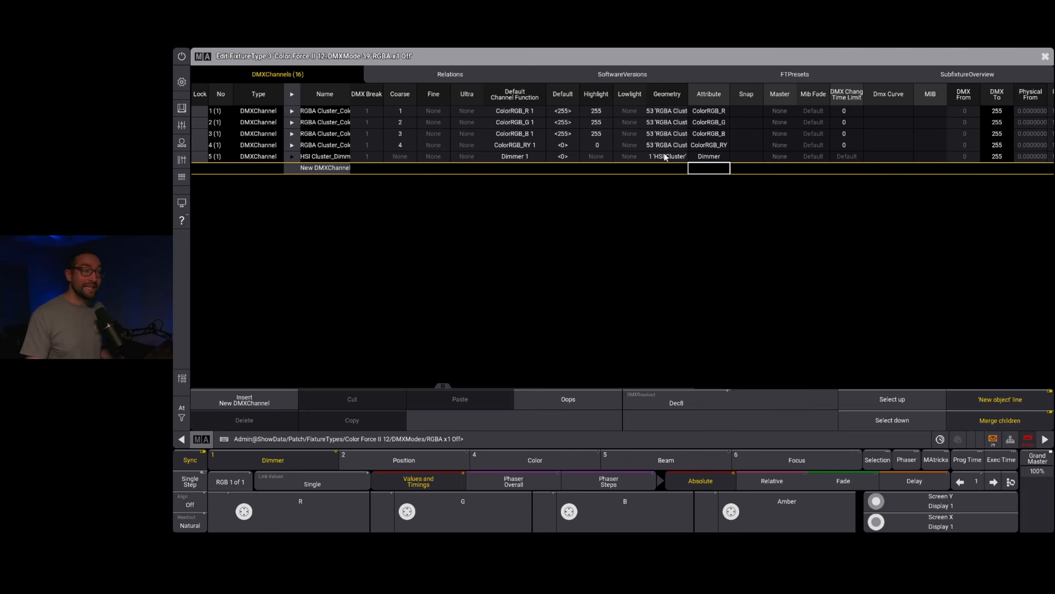
Step: Assign the new Dimmer channel to geometry 53 "RGBA Cluster", matching the colour channels
click(663, 157)
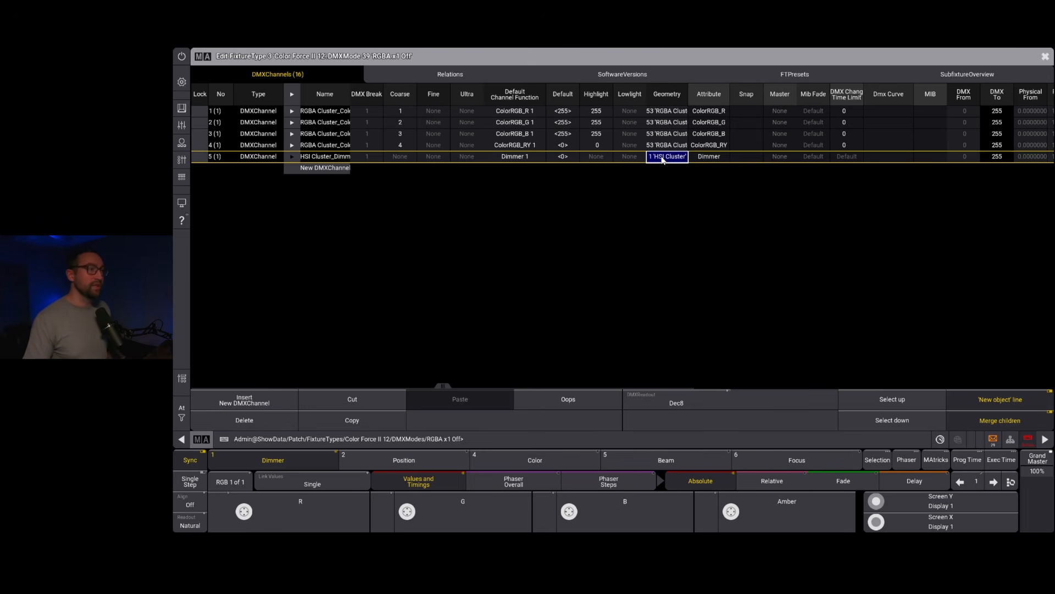
double_click(664, 158)
scroll(690, 268, down, 5)
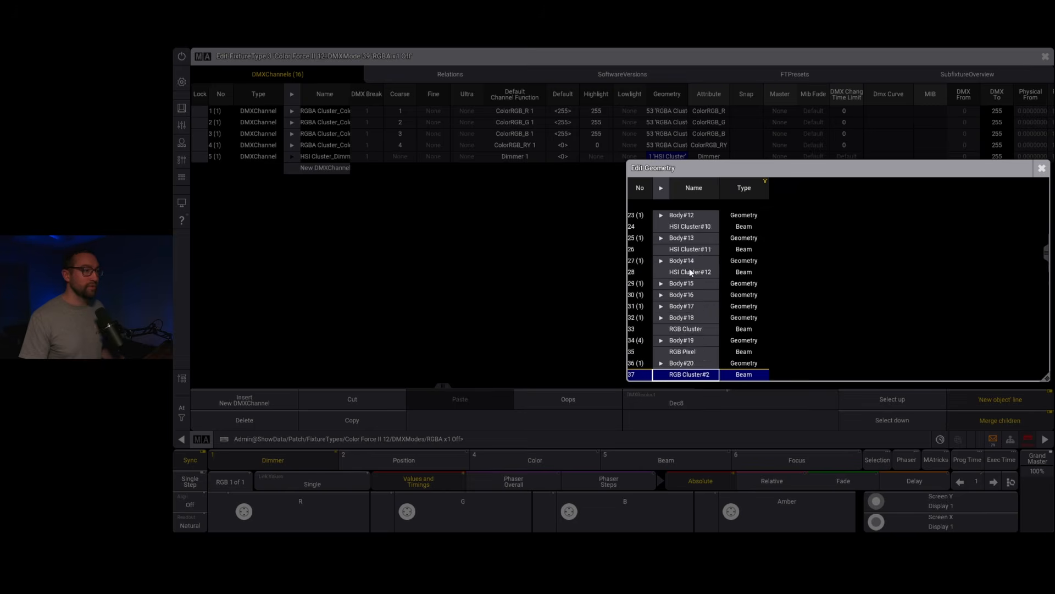
scroll(689, 268, down, 20)
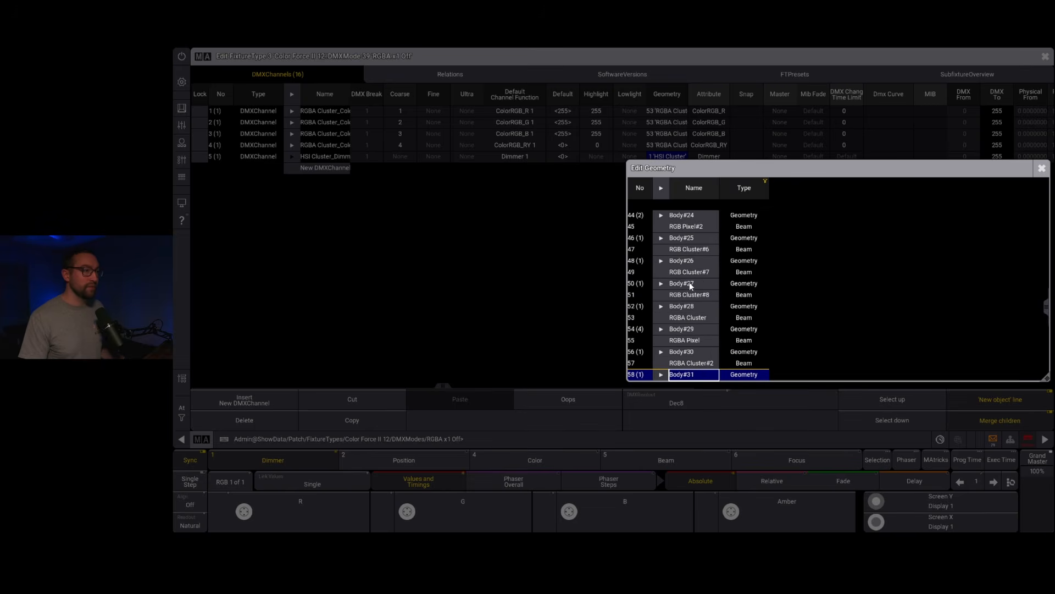
double_click(684, 317)
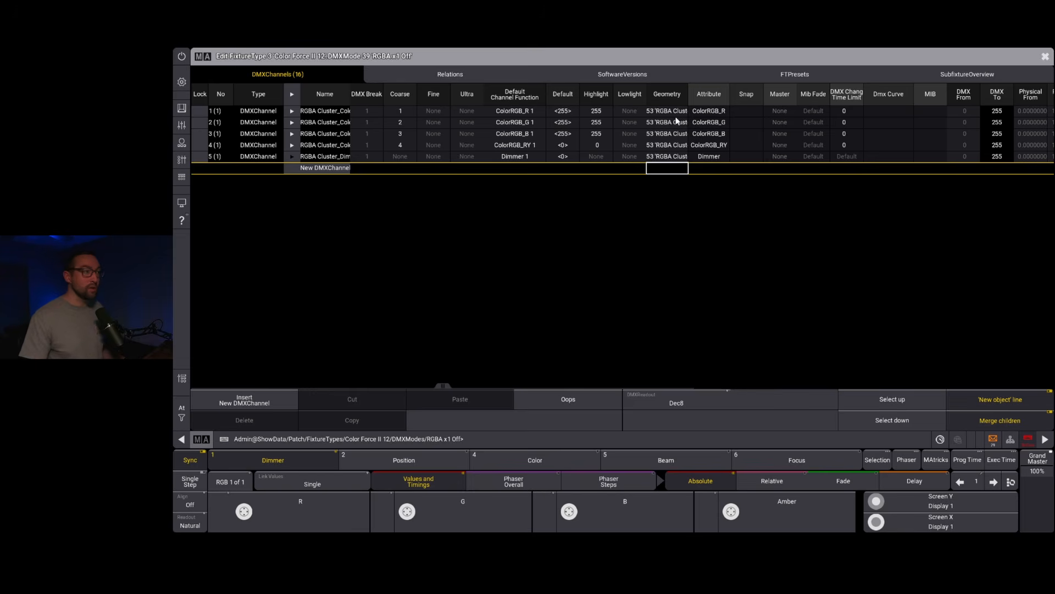
Step: Set the RGBA Cluster Dimmer channel's highlight value to 255 and delete the stray sixth DMX channel
double_click(592, 156)
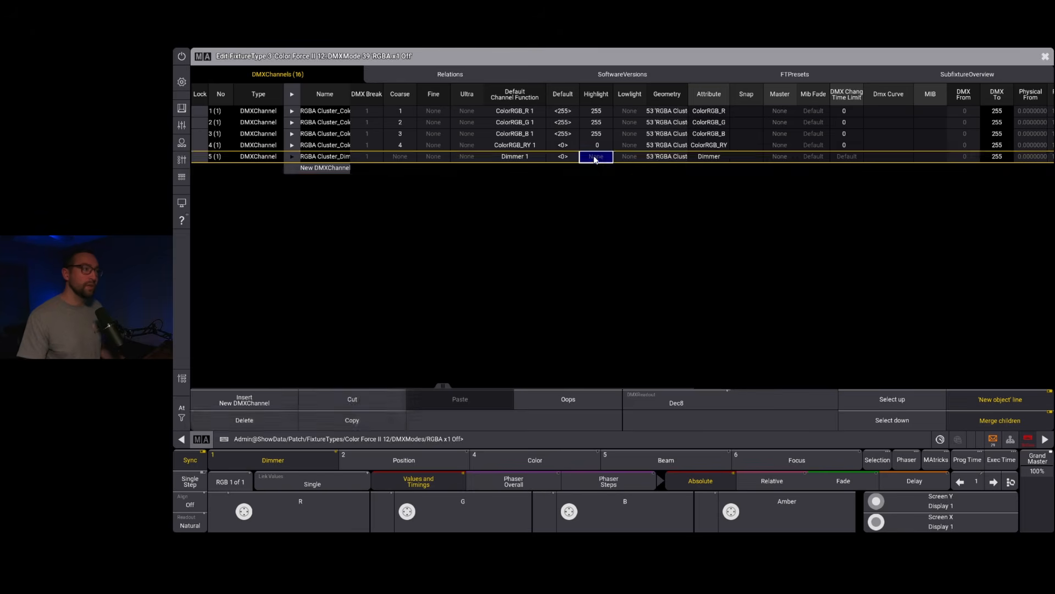
text(255)
key(Return)
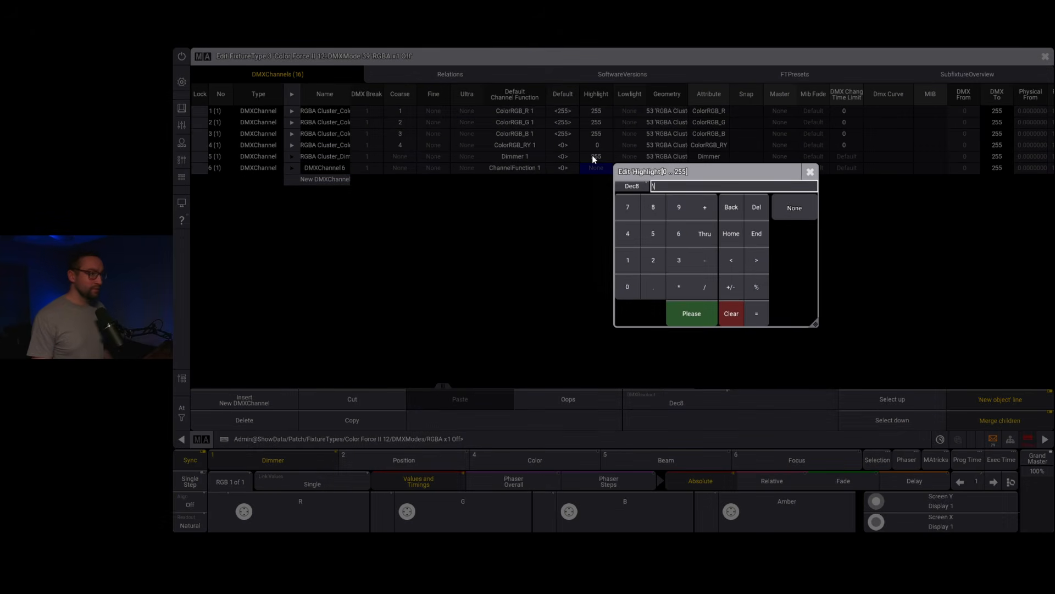
click(811, 171)
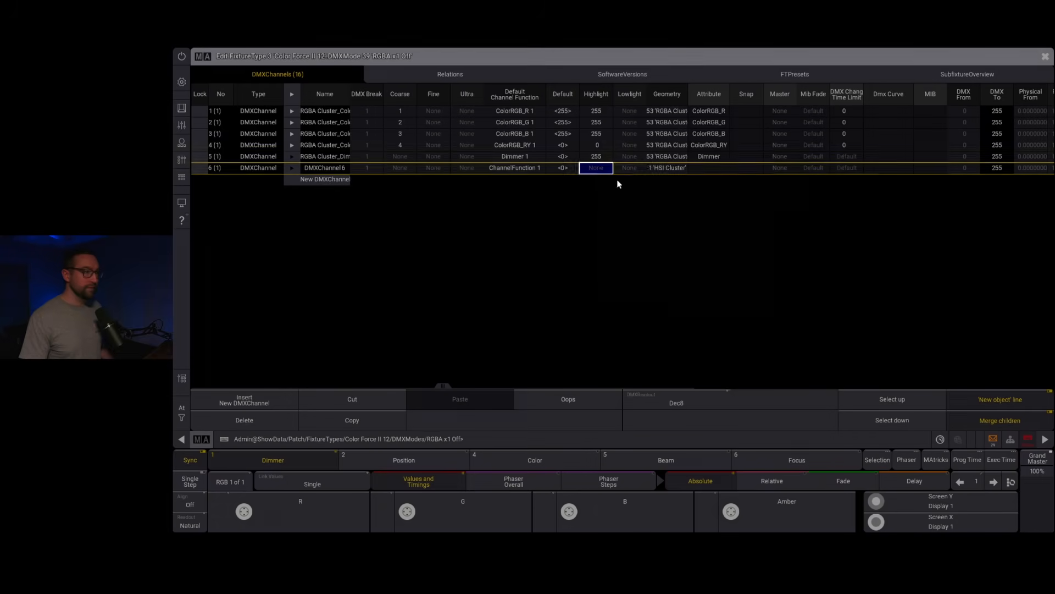
click(251, 419)
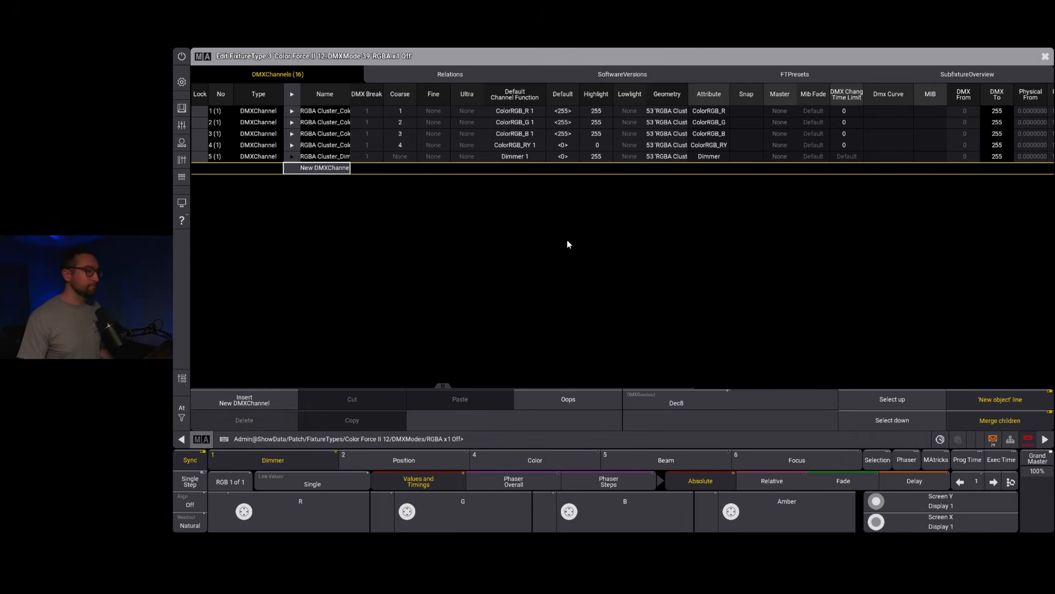
Step: Set the RGBA Cluster Dimmer channel's master to Grand and its DMX change time limit to 0
double_click(780, 156)
click(772, 184)
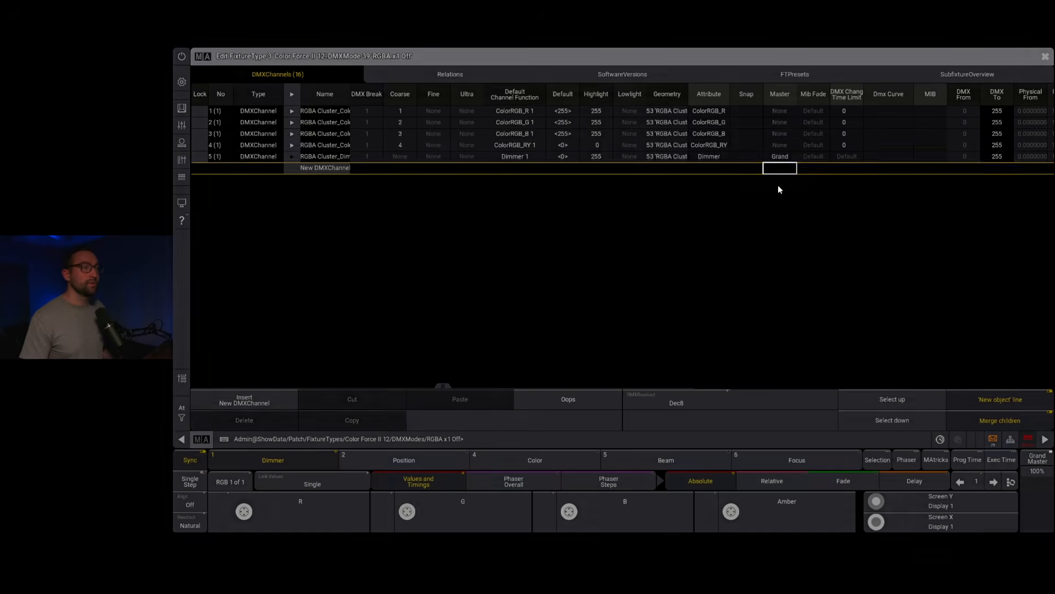
right_click(847, 158)
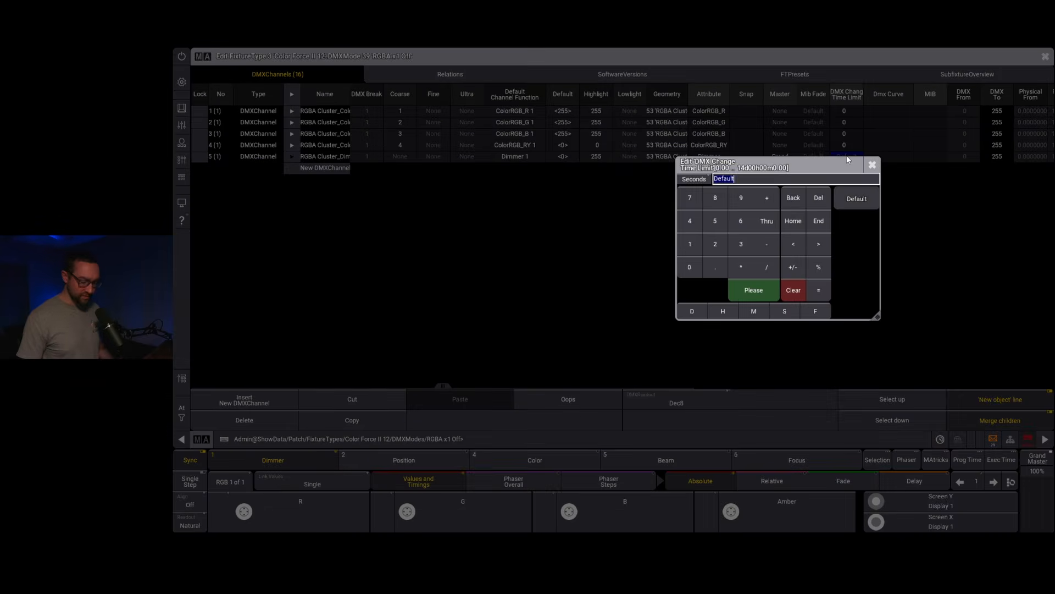
text(0)
key(Return)
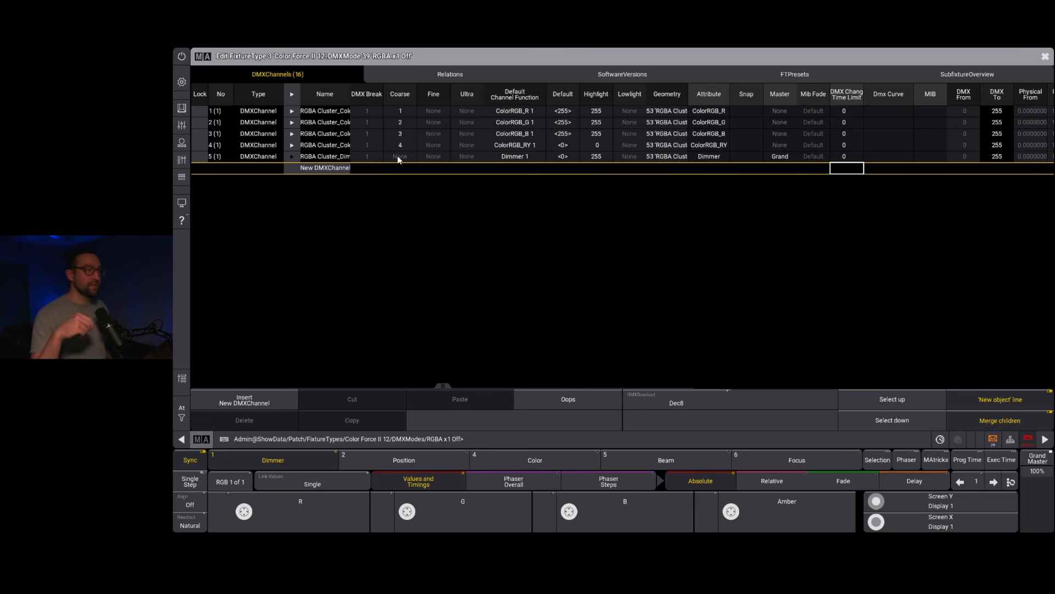
Step: Create four Multiply relations in the RGBA x1 Off mode
click(462, 77)
click(263, 112)
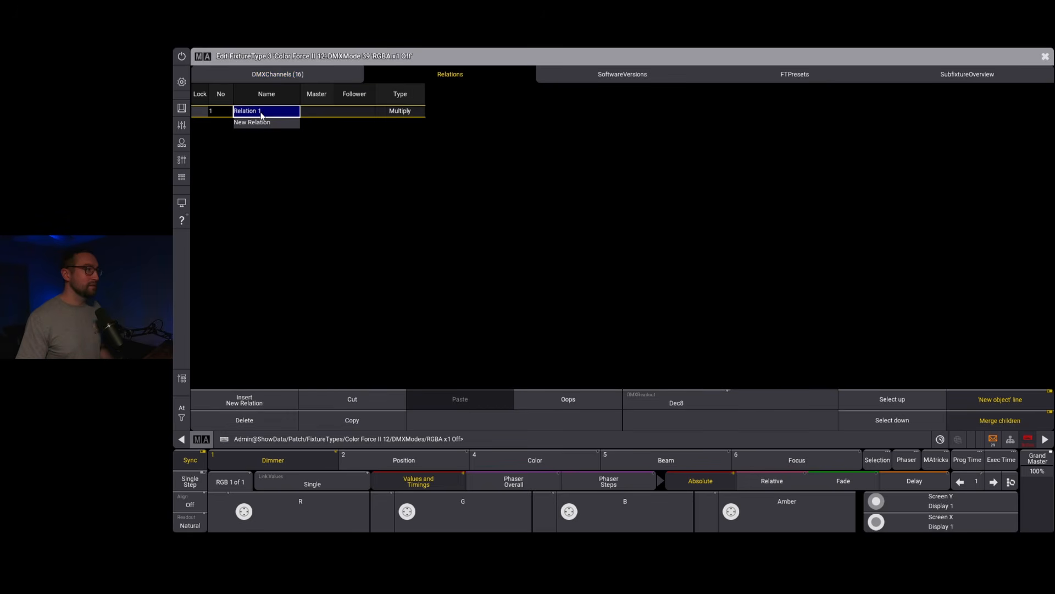
click(260, 123)
click(265, 135)
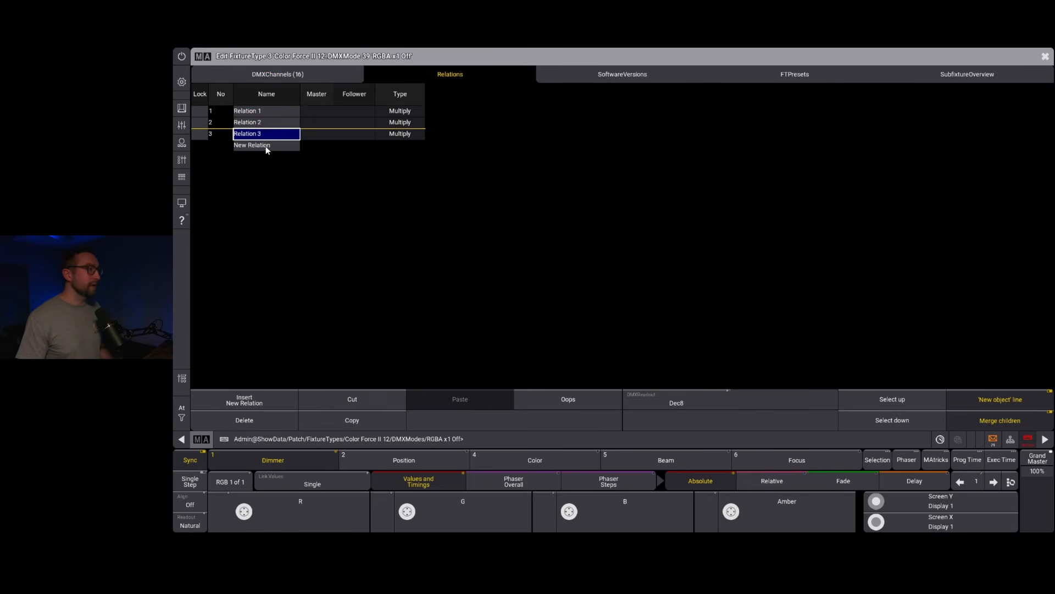
click(265, 147)
Step: Set the follower of Relation 1 to channel function ColorRGB_R 1 and of Relation 2 to ColorRGB_G 1
click(355, 96)
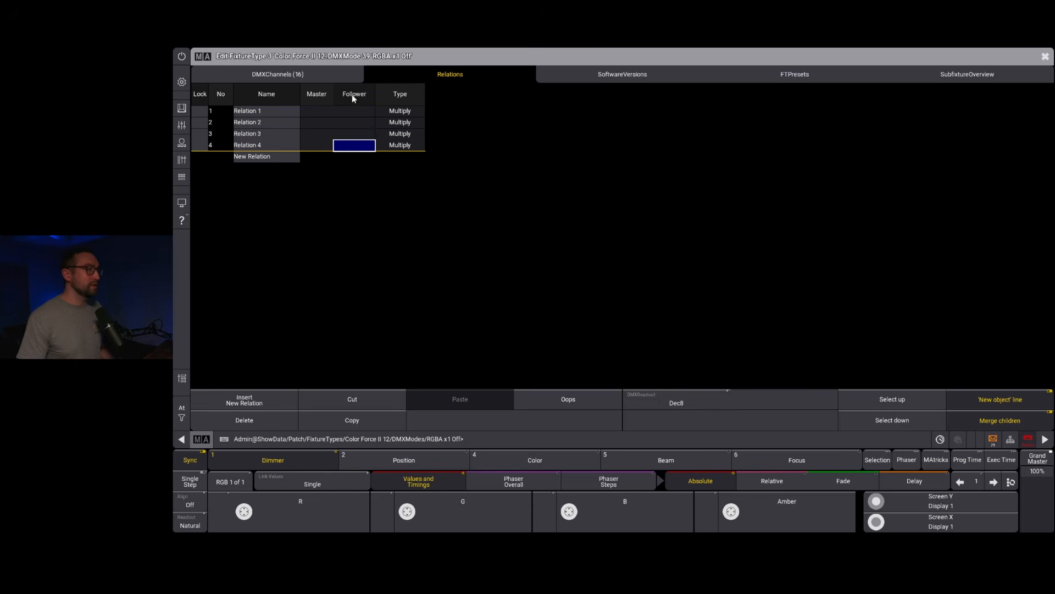
click(354, 111)
click(354, 111)
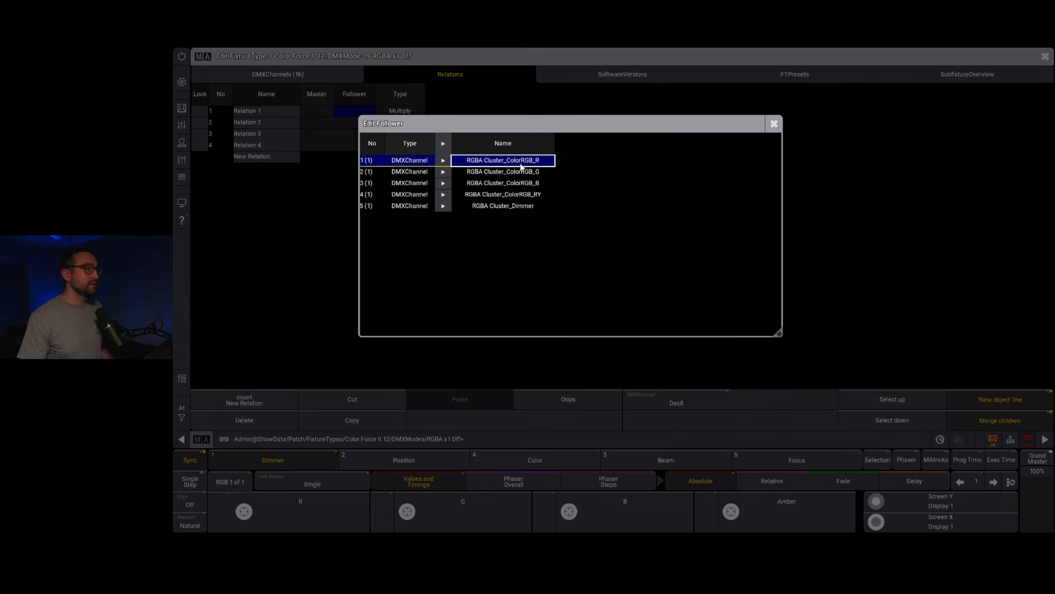
click(443, 160)
click(503, 183)
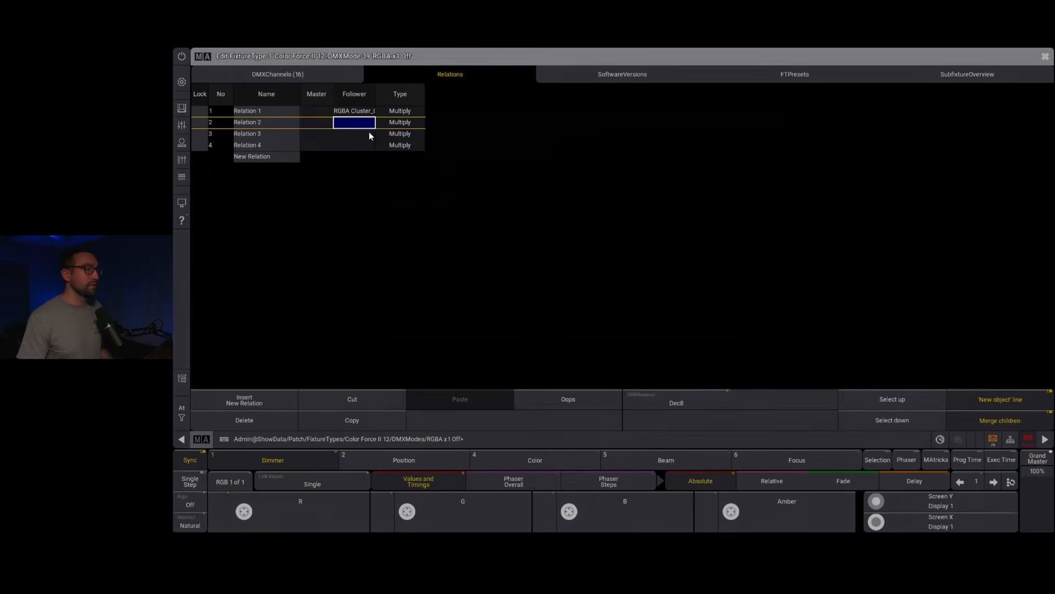
click(368, 126)
click(456, 205)
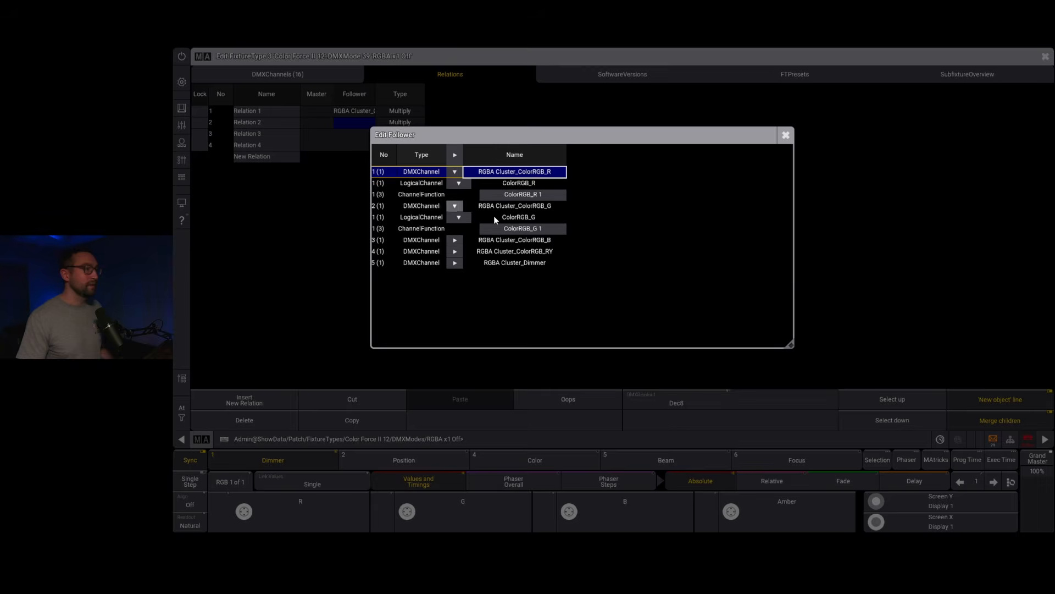
click(514, 230)
Step: Set the follower of Relation 3 to channel function ColorRGB_B 1 and of Relation 4 to ColorRGB_RY 1
click(354, 135)
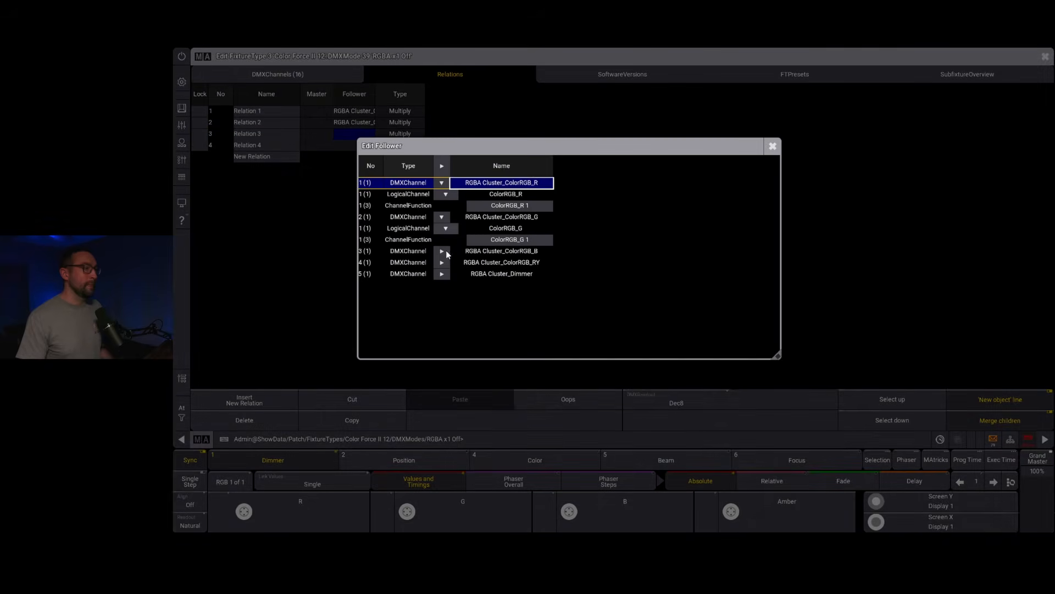
click(442, 250)
click(498, 274)
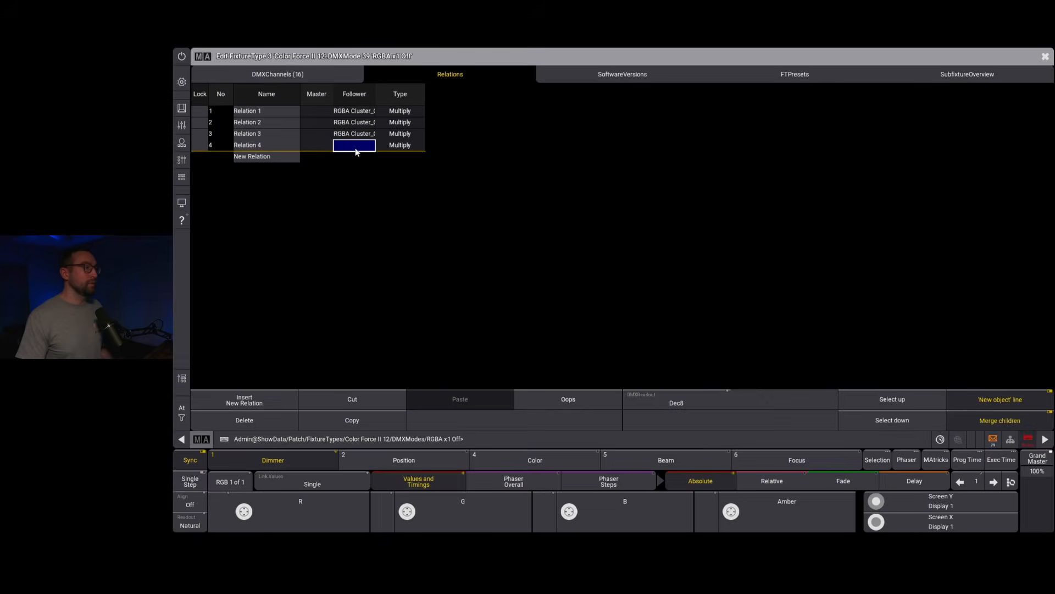
click(355, 146)
click(443, 298)
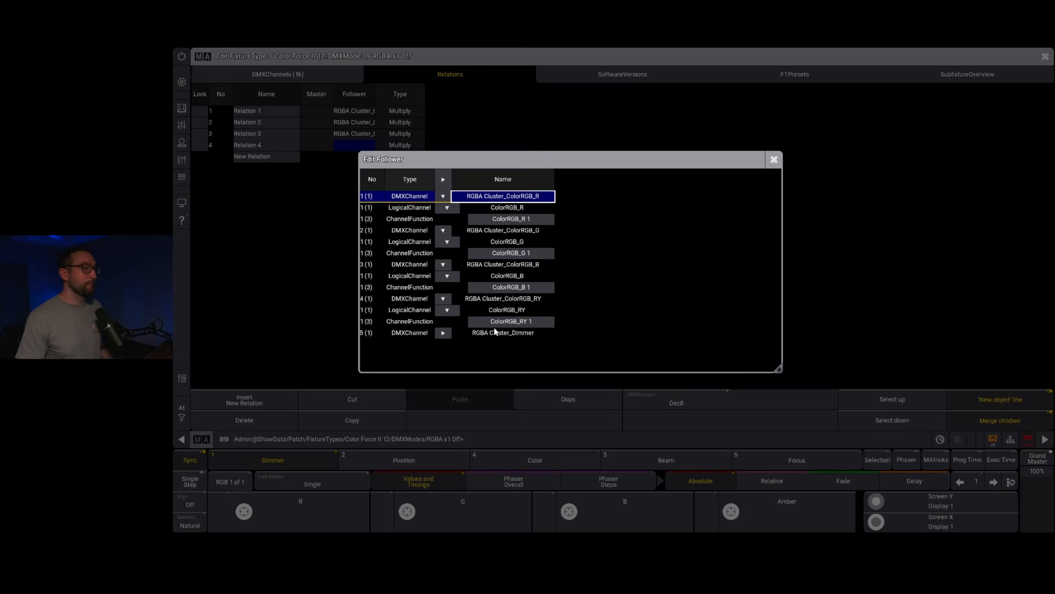
click(500, 326)
Step: Assign the RGBA Cluster Dimmer channel as master of all four relations at once
click(306, 96)
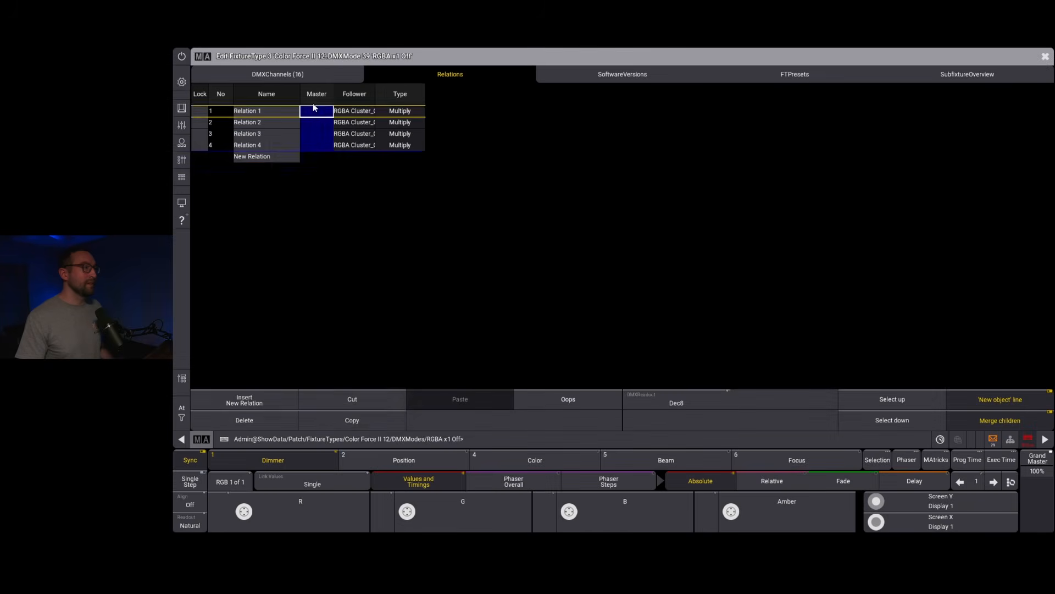
click(315, 111)
click(311, 185)
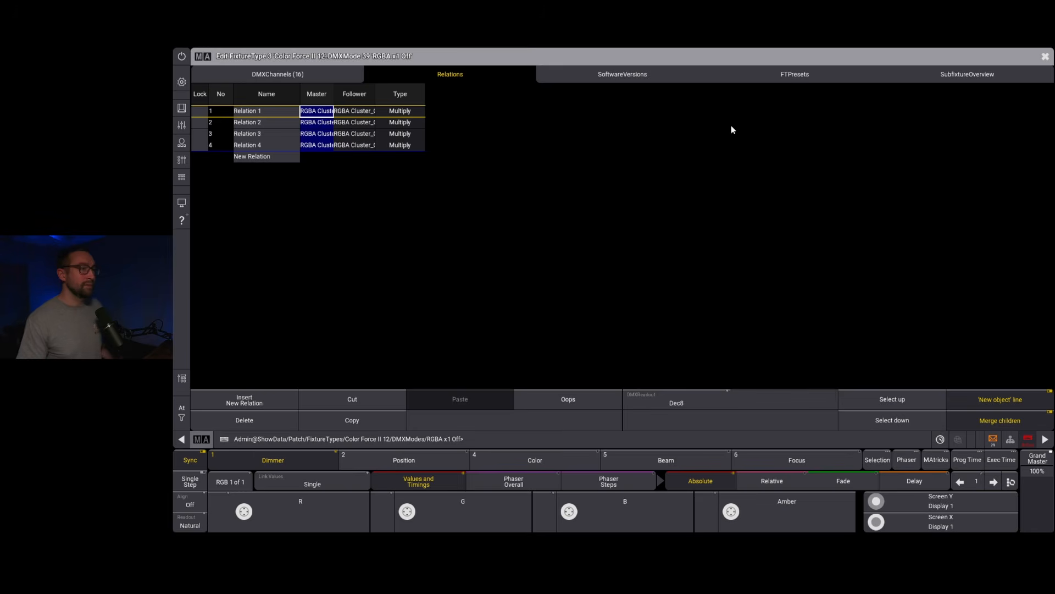
Step: Check the subfixture overview for the attributes of each instance under Body#29, and return to the DMX channels
click(966, 76)
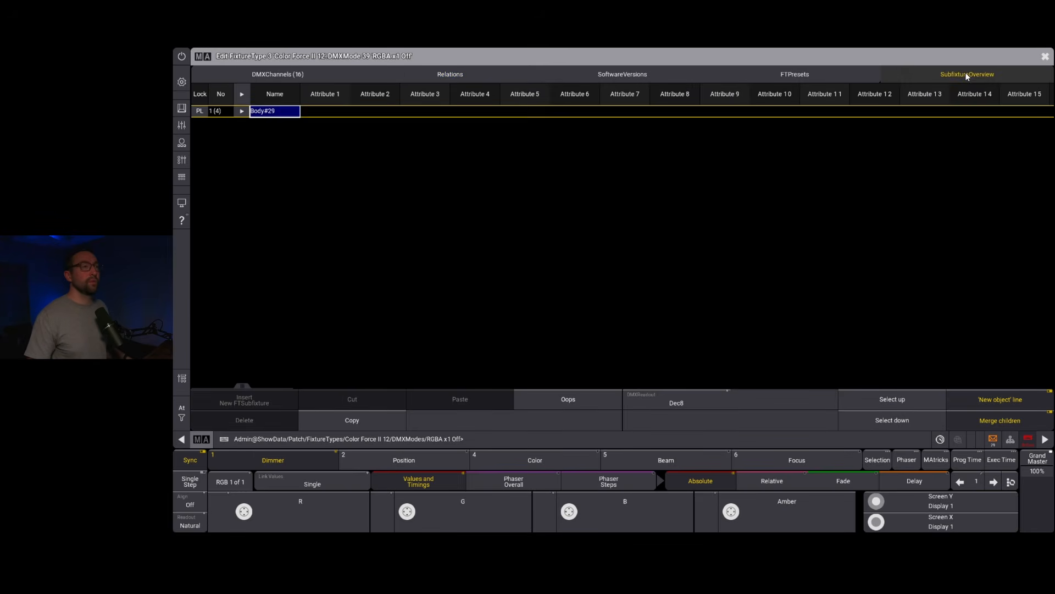
click(241, 111)
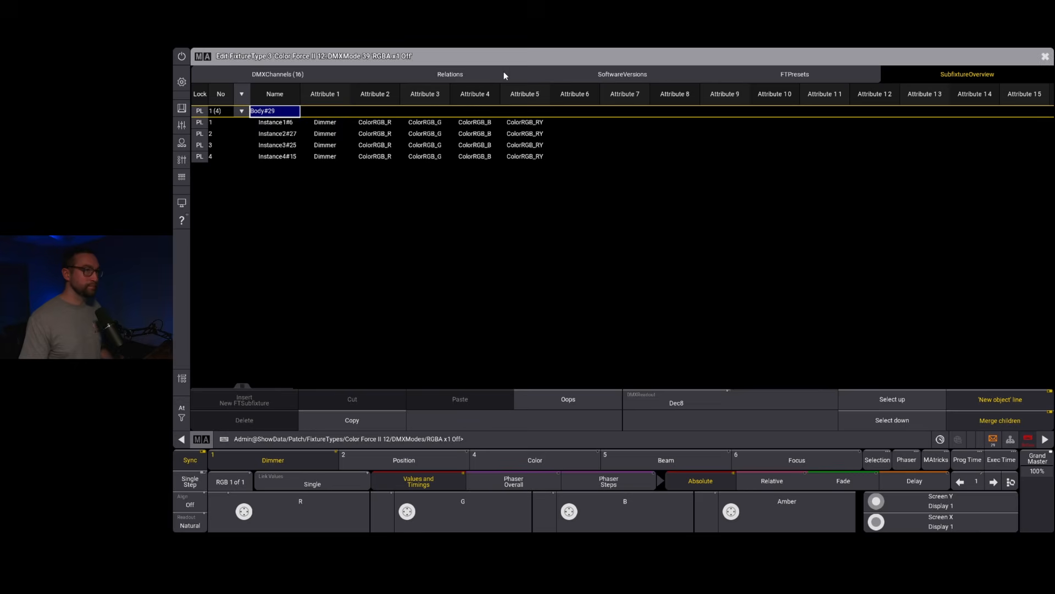
click(280, 72)
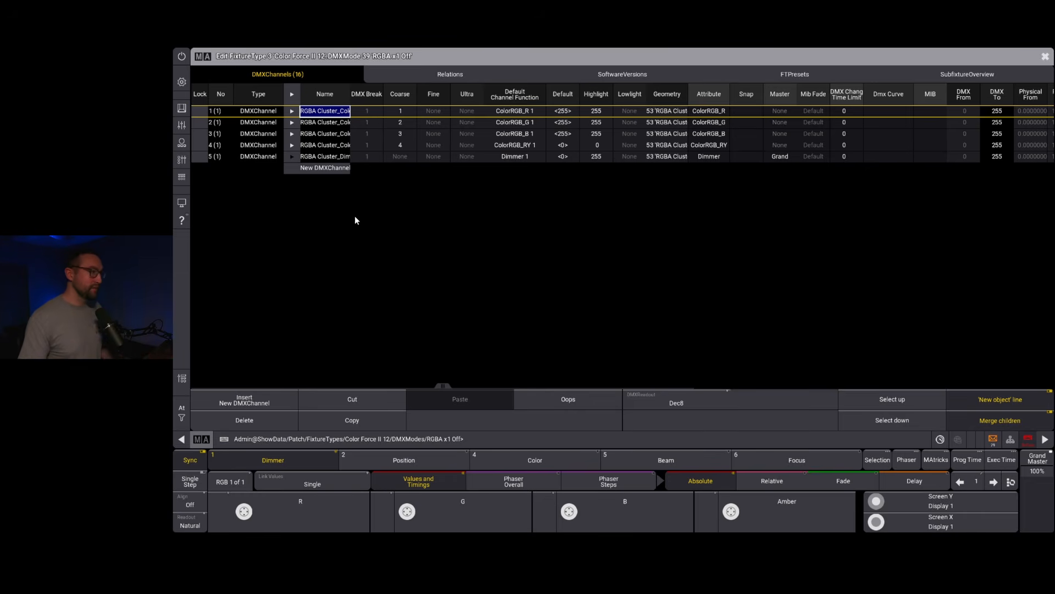
Step: Add another DMX channel with the Dimmer attribute and assign it to geometry 54 "Body#29"
click(317, 171)
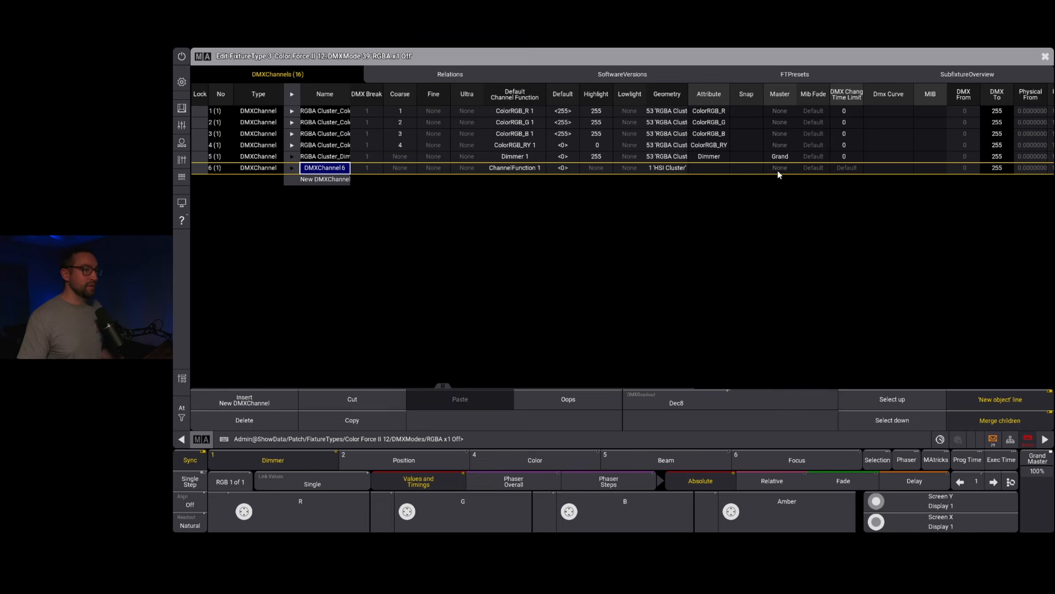
click(698, 166)
click(317, 132)
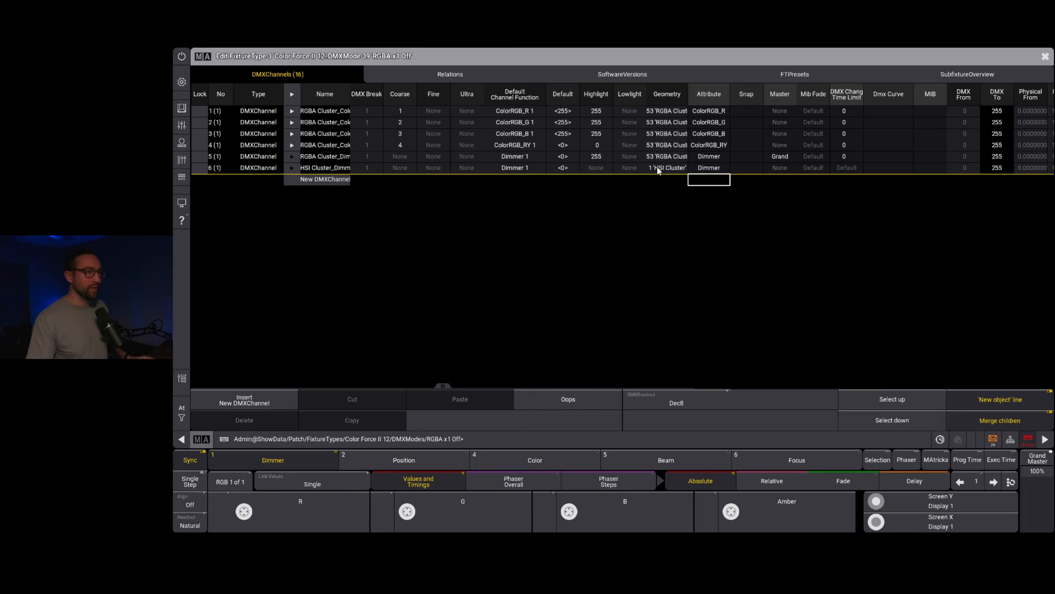
double_click(658, 168)
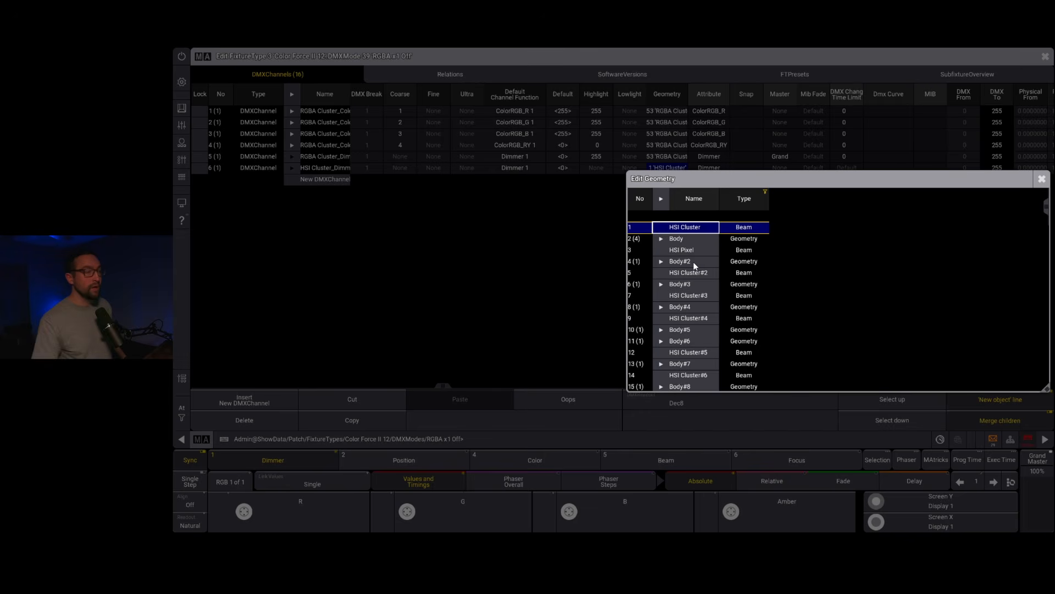
scroll(709, 270, down, 2)
scroll(709, 272, down, 20)
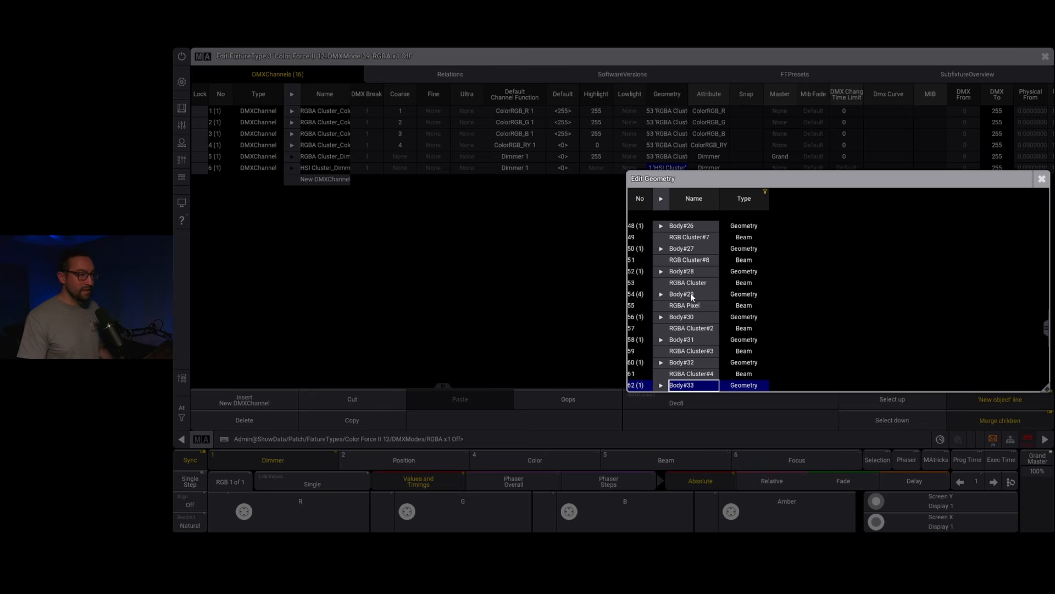
click(691, 295)
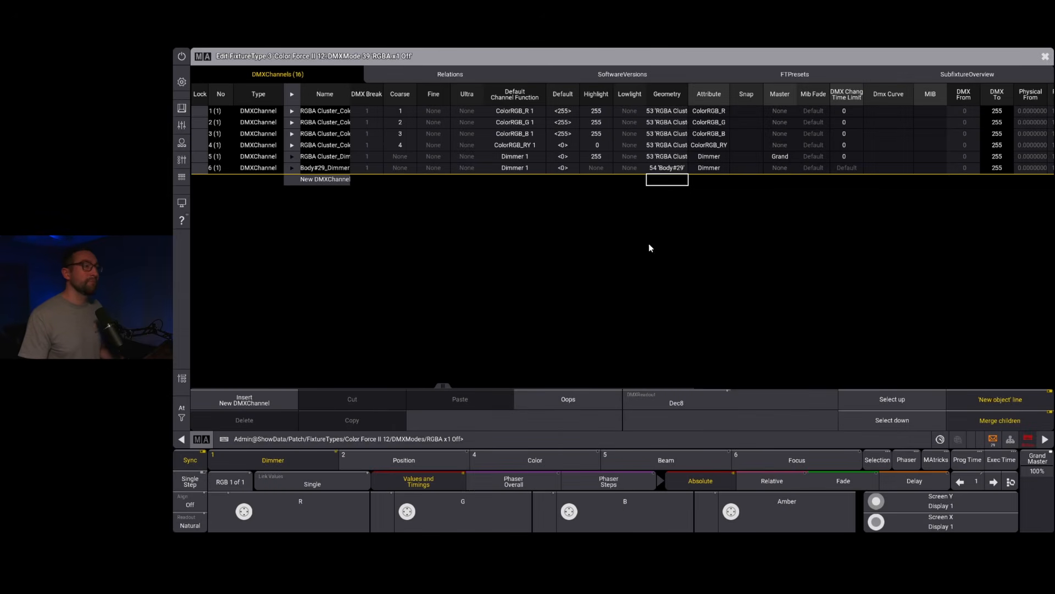
Step: Set the Body#29 Dimmer channel's highlight value to 255
click(593, 169)
click(592, 169)
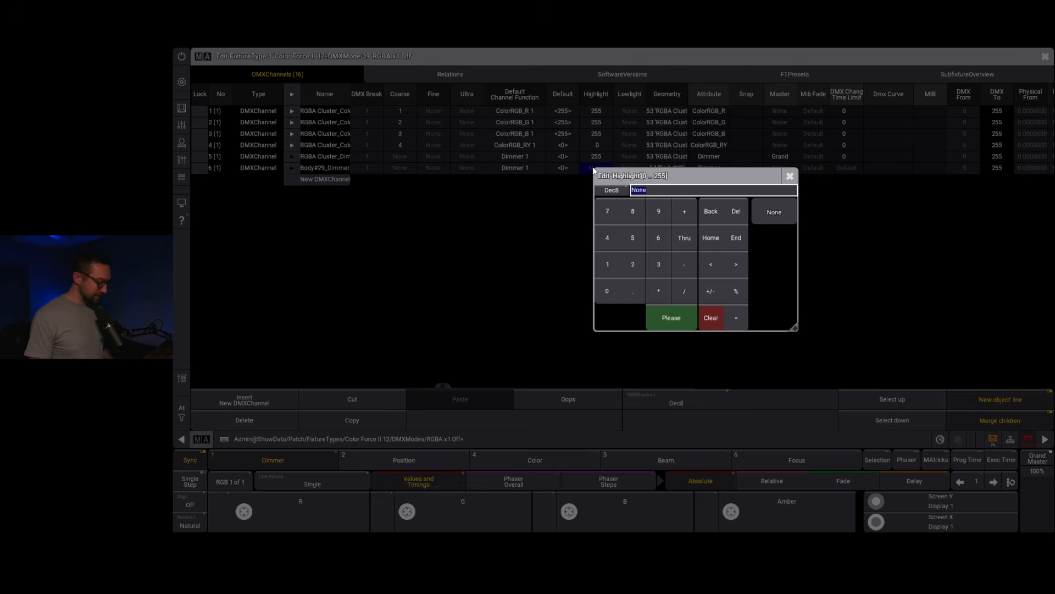
text(255)
key(Return)
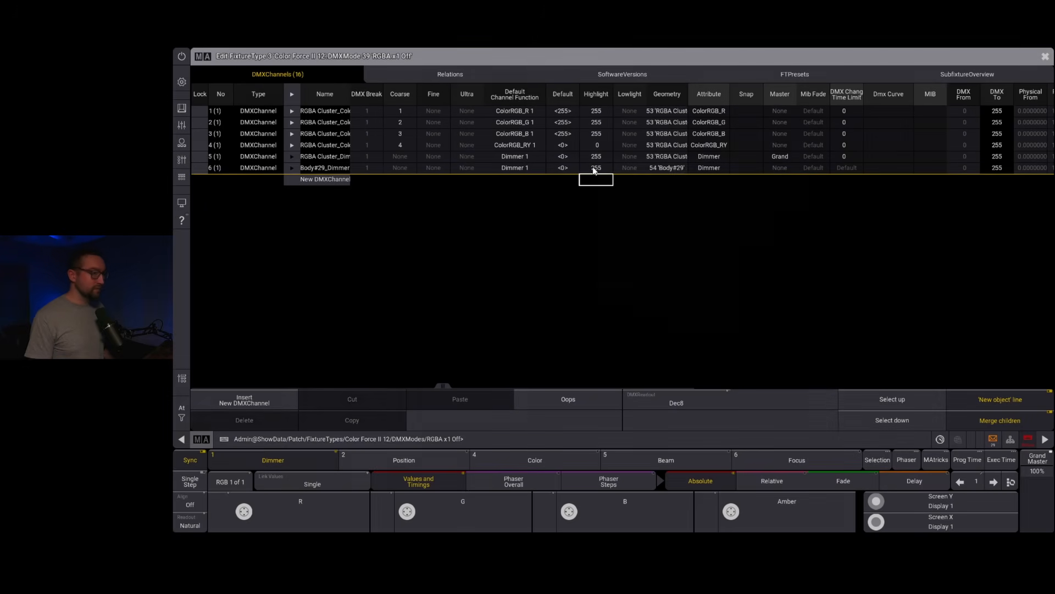
Step: Set the Body#29 Dimmer channel's master to Grand and its DMX change time limit to 0
double_click(780, 169)
click(770, 198)
double_click(845, 167)
text(0)
key(Return)
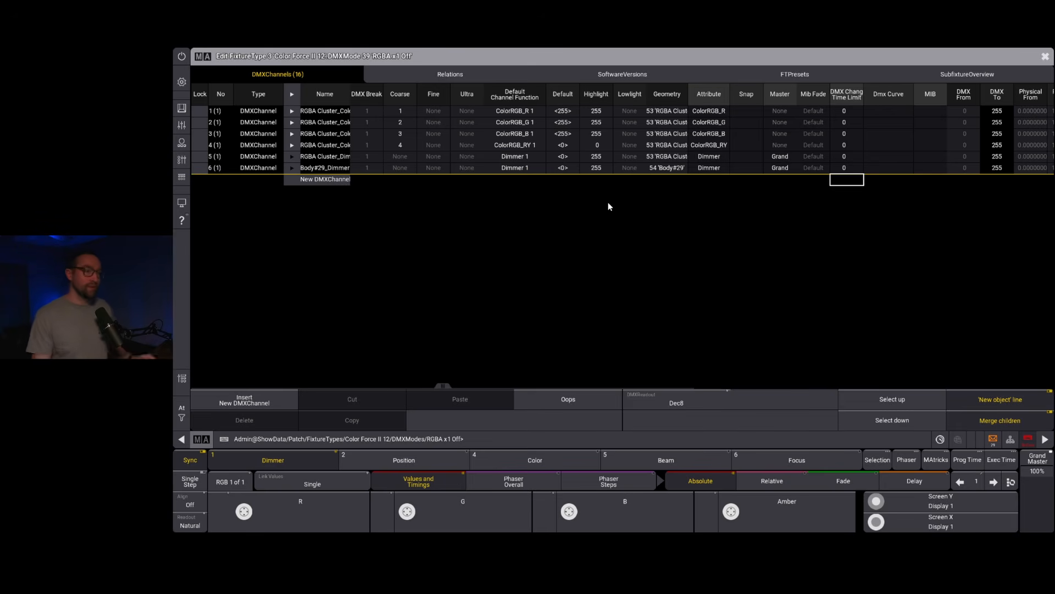
Step: Close the DMX mode and fixture type editors and leave the patch, saving the changes
click(1045, 56)
click(1045, 56)
click(1045, 56)
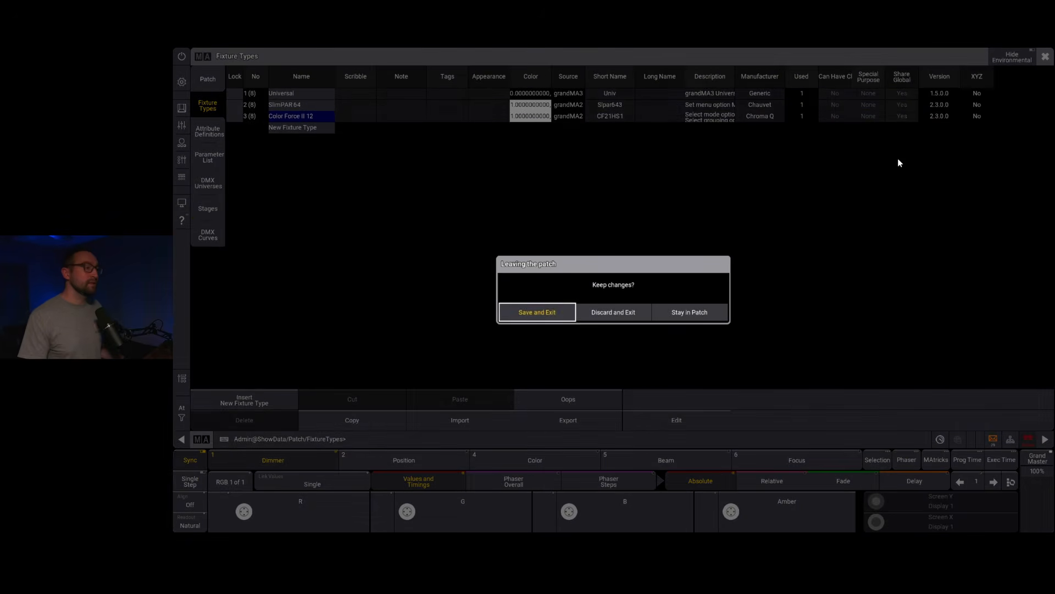
click(543, 309)
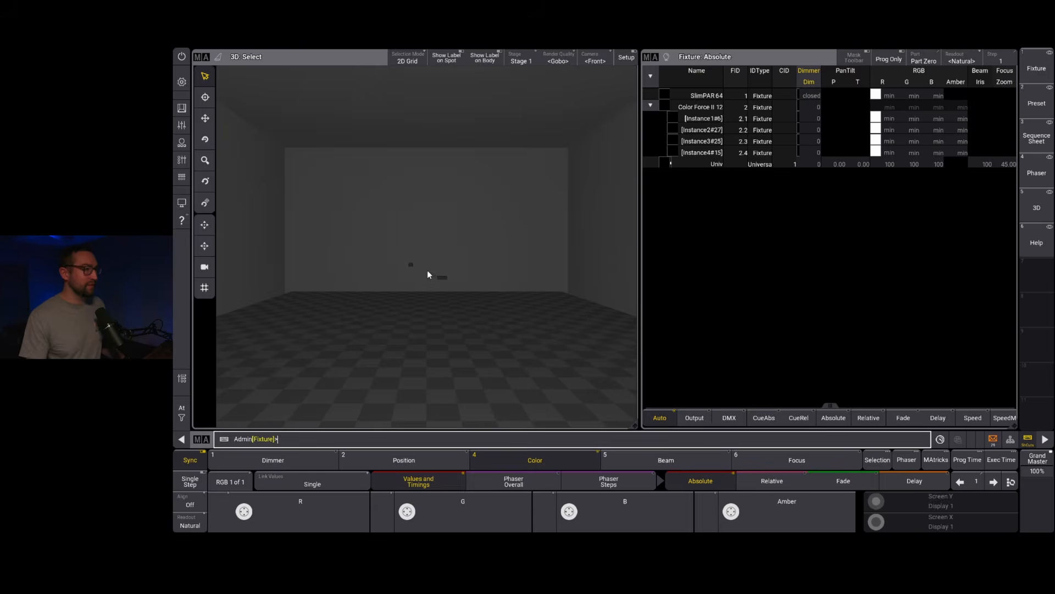
Step: Test the Color Force II 12 by bringing its main-body dimmer and its four instances to full, and clear the programmer
drag(427, 270, 473, 290)
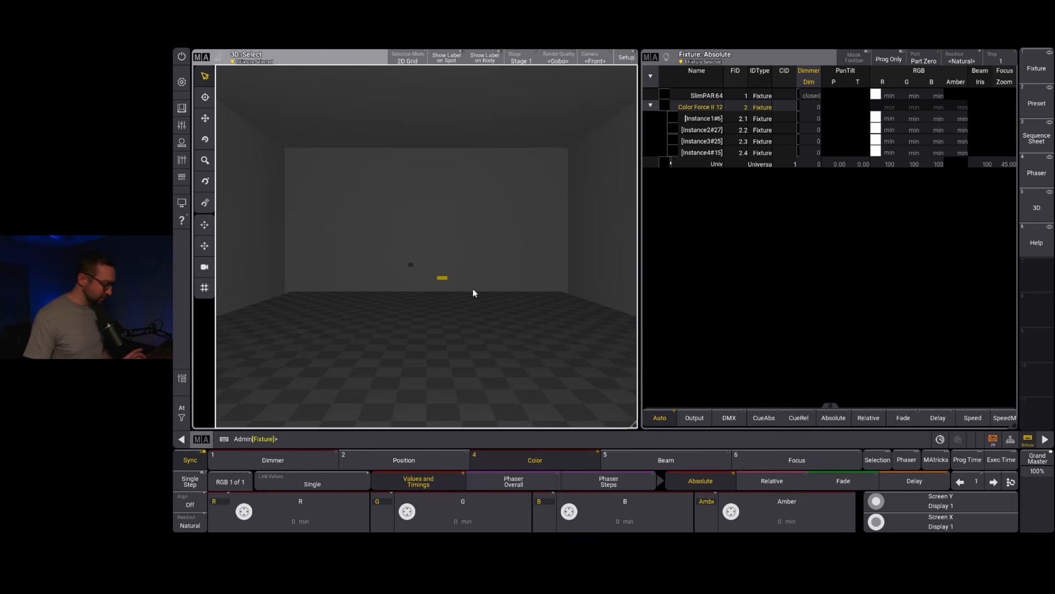
key(shift+f)
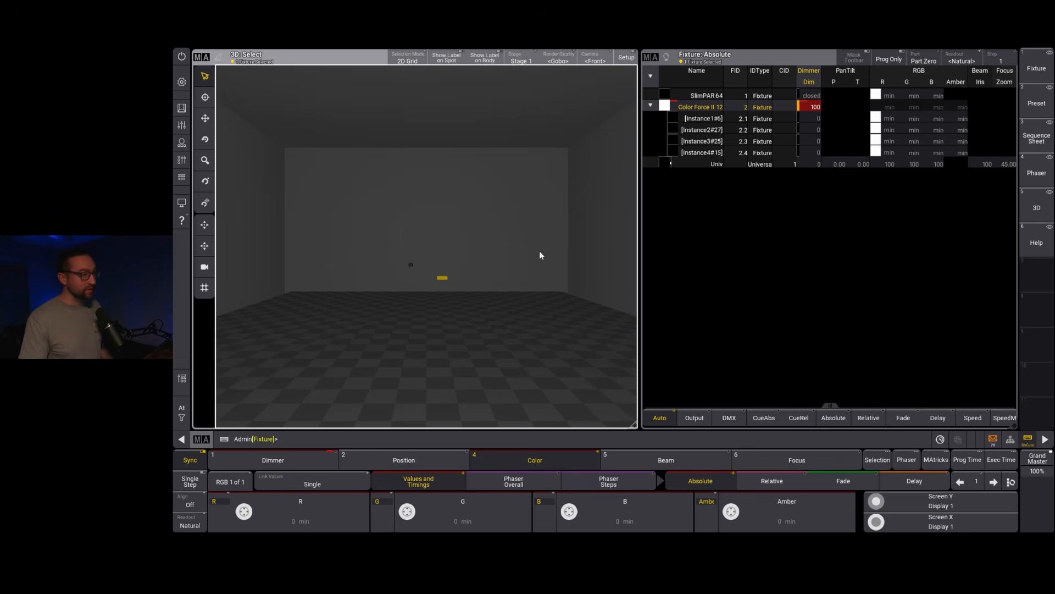
drag(735, 119, 739, 153)
key(f)
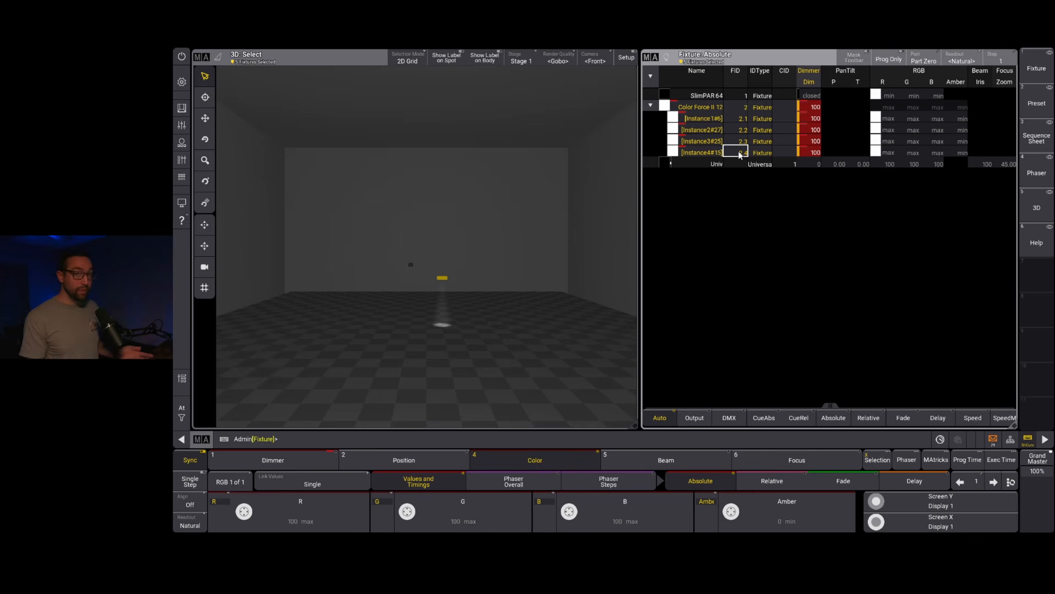
key(c)
key(c)
key(c)
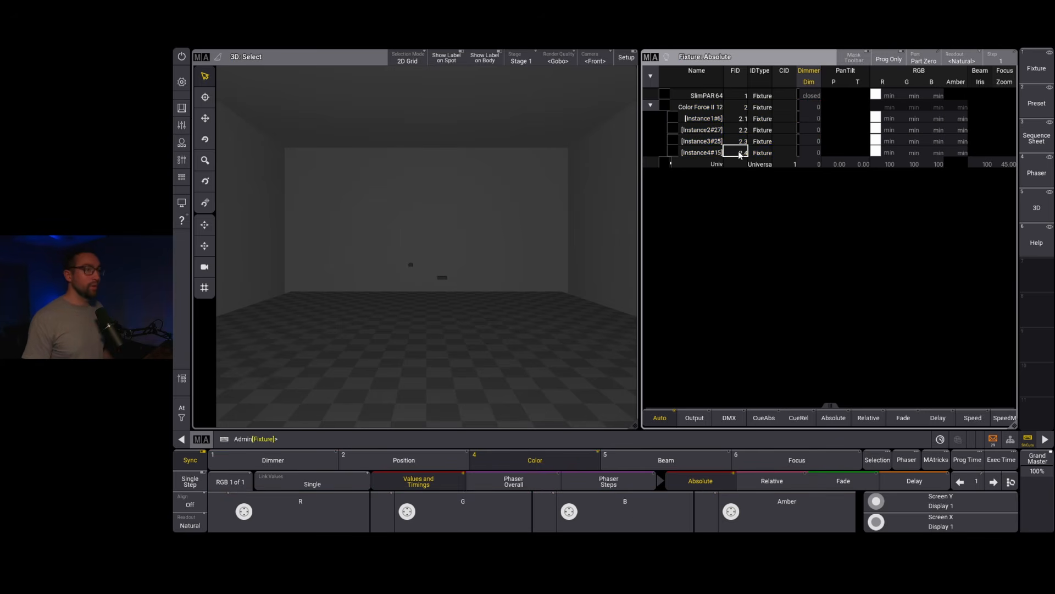
Step: Set the Color Force II 12 main-body dimmer to 100, merge it into the fixture's values with "Store Default", and clear the programmer
click(815, 107)
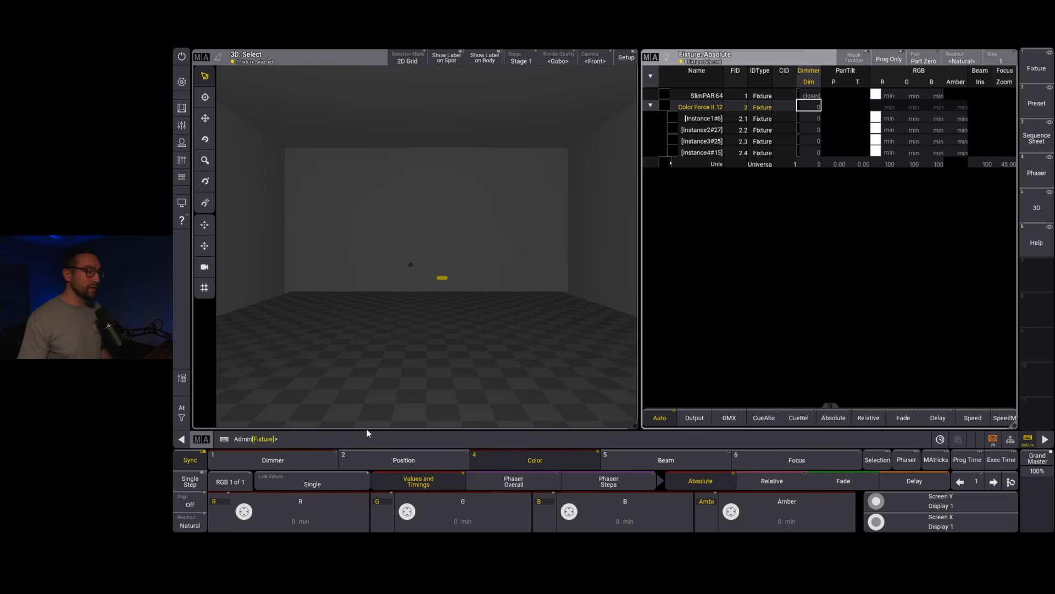
click(334, 465)
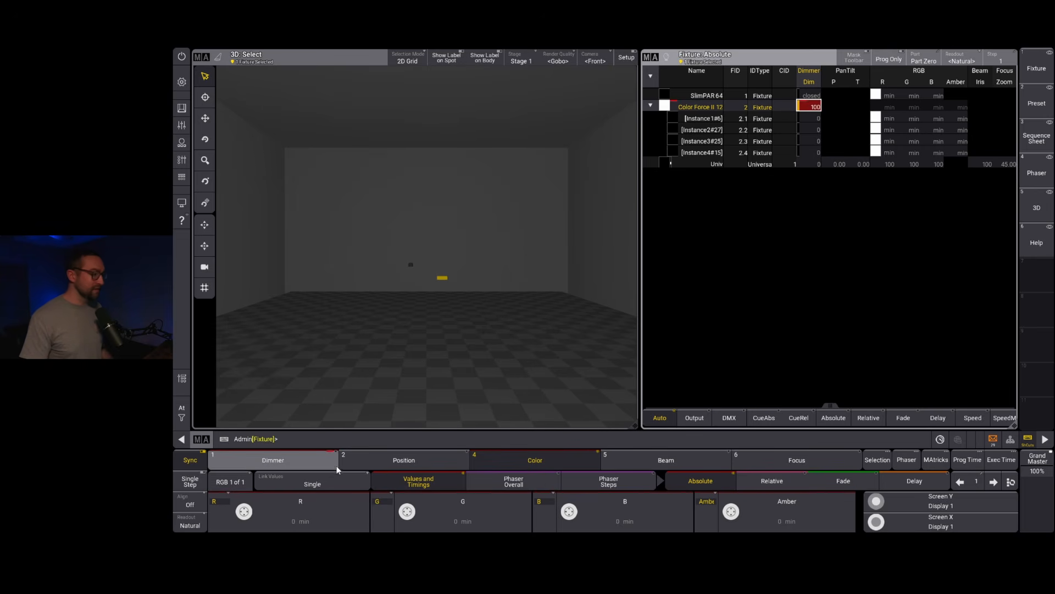
click(337, 440)
text(s)
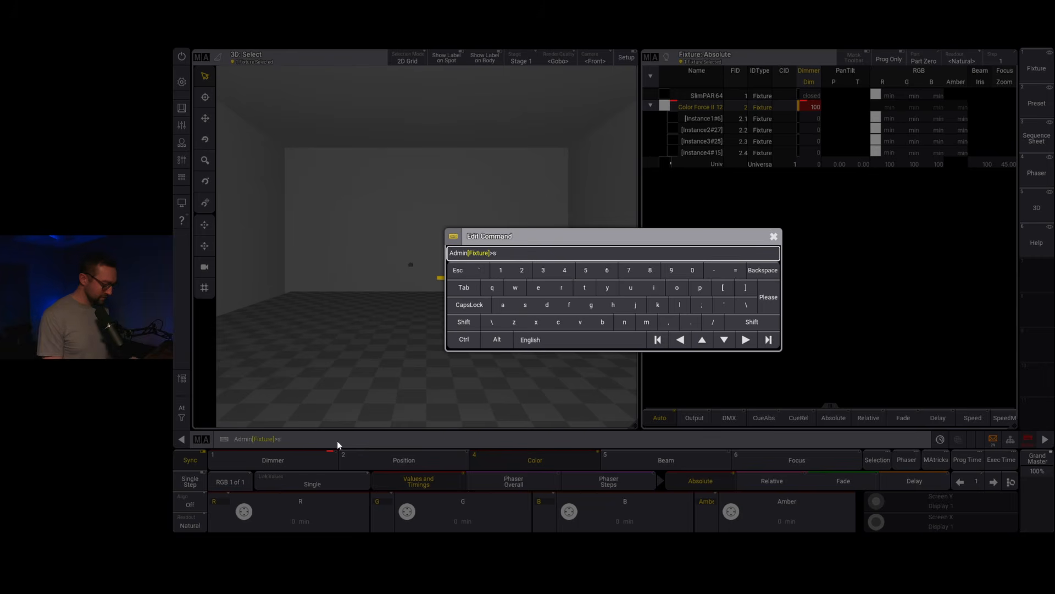
text(tore Default)
key(Return)
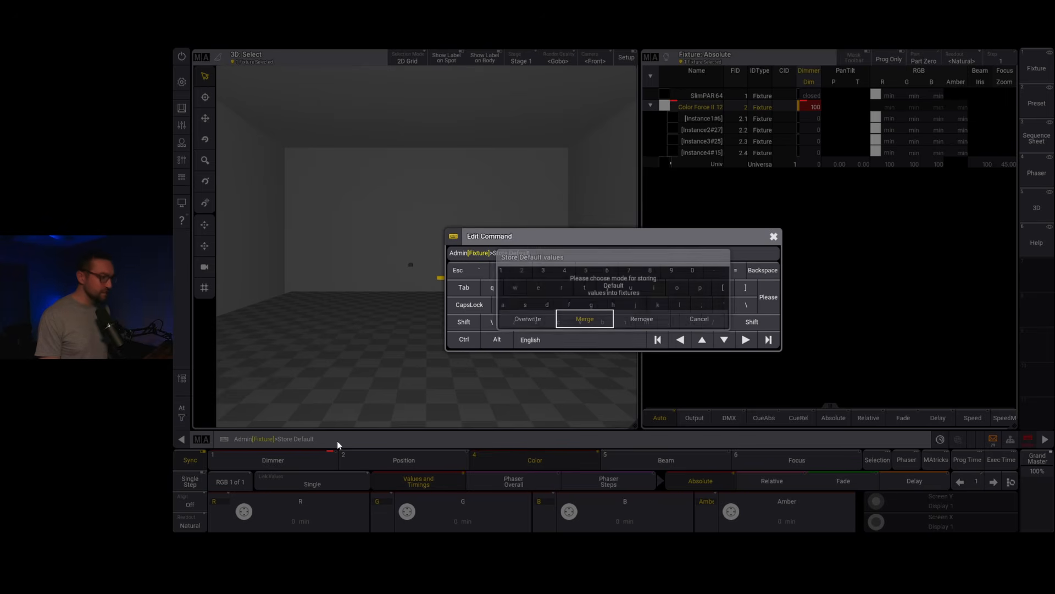
click(591, 321)
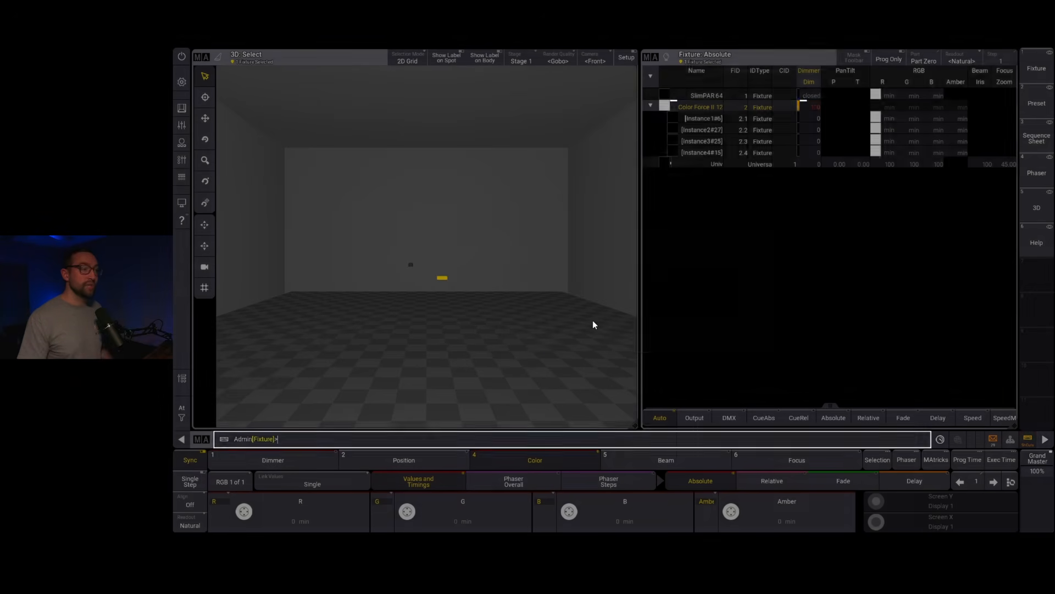
key(c)
key(c)
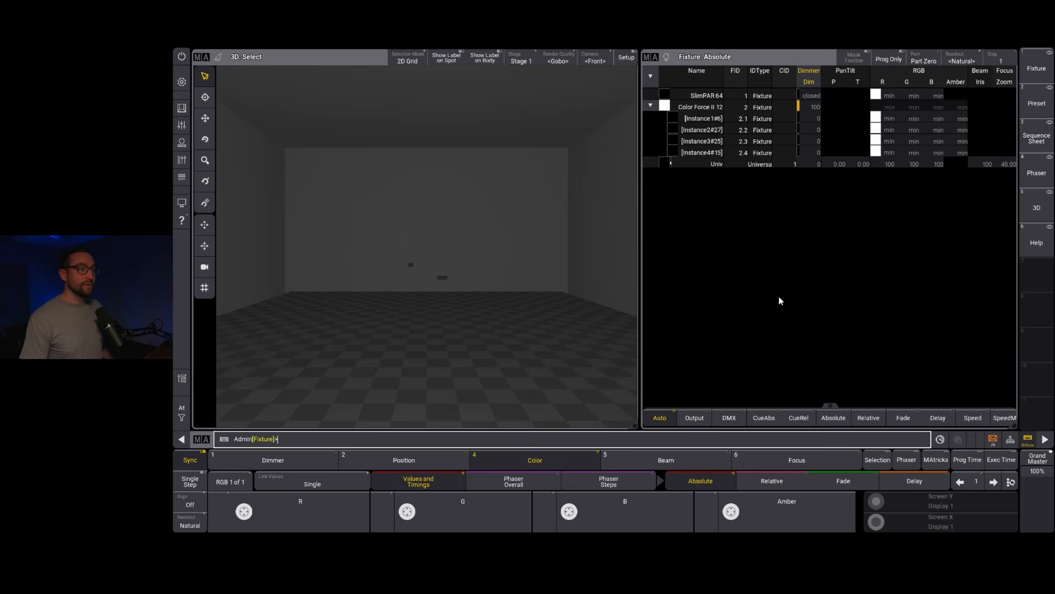
click(712, 122)
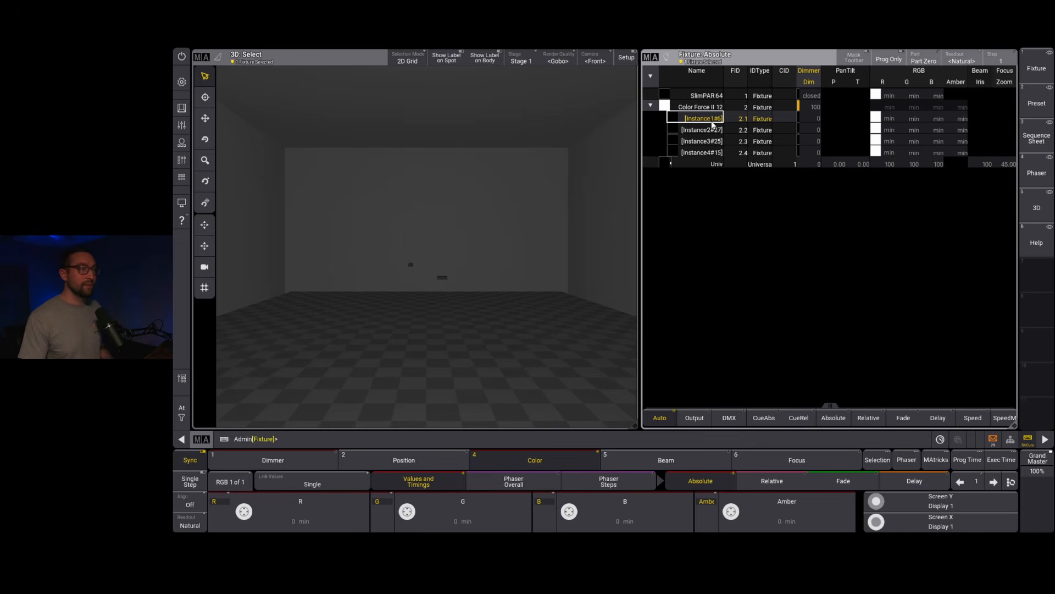
click(714, 130)
click(715, 142)
click(714, 161)
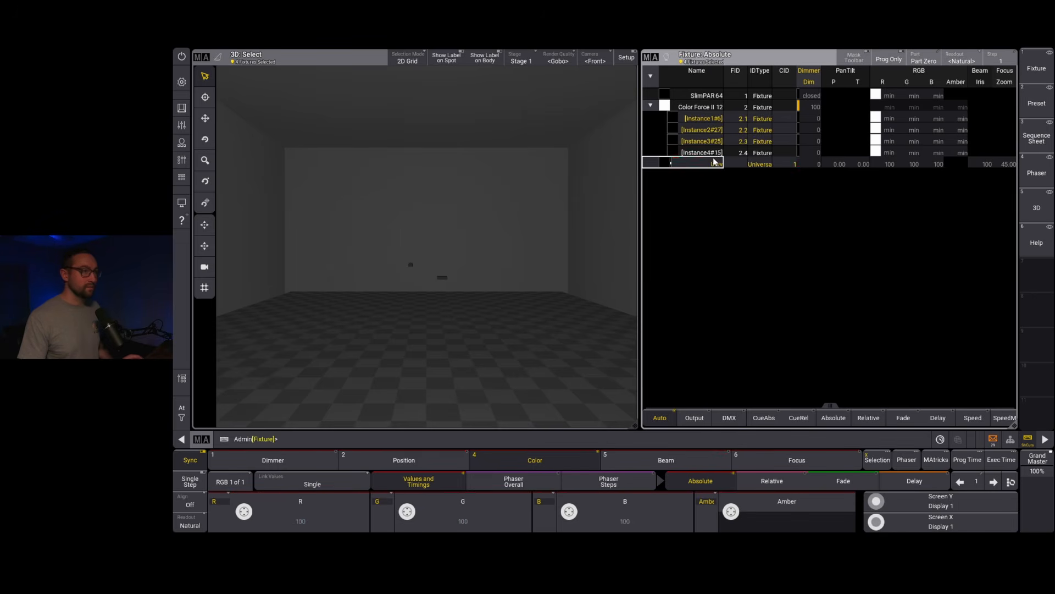
click(715, 161)
key(c)
key(c)
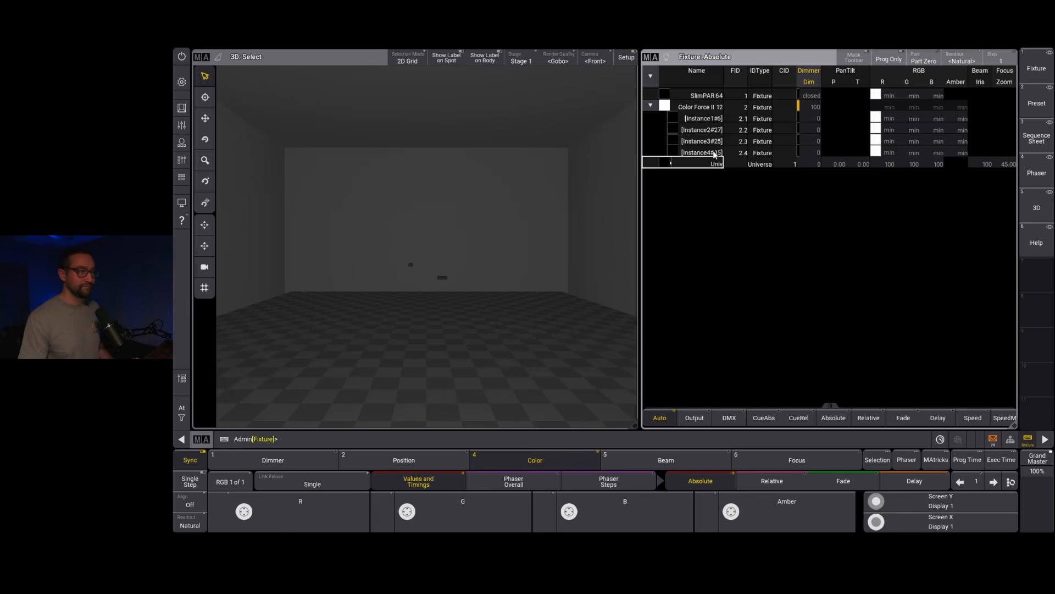
Step: Select the four Color Force II 12 instances, 2.1 to 2.4, without the main body and bring their dimmers to full
drag(715, 118, 716, 153)
key(f)
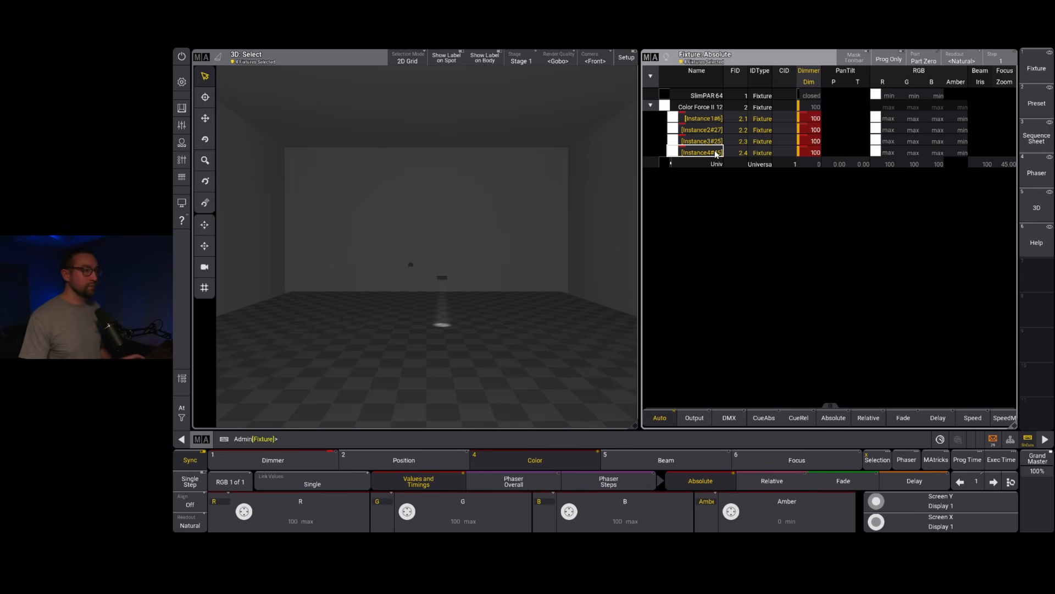